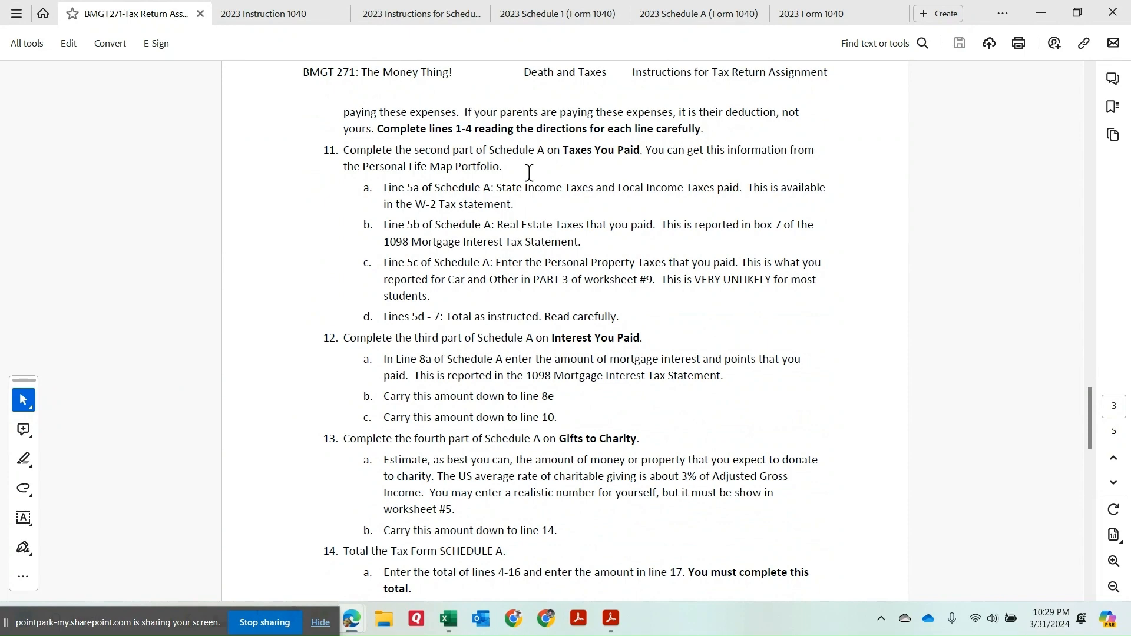
- Read the assignment's Finalize Tax Form 1040 directions and switch to the 2023 Form 1040 document
{"action": "scroll", "coordinate": [529, 172], "scroll_direction": "down", "scroll_amount": 3}
{"action": "scroll", "coordinate": [498, 295], "scroll_direction": "down", "scroll_amount": 8}
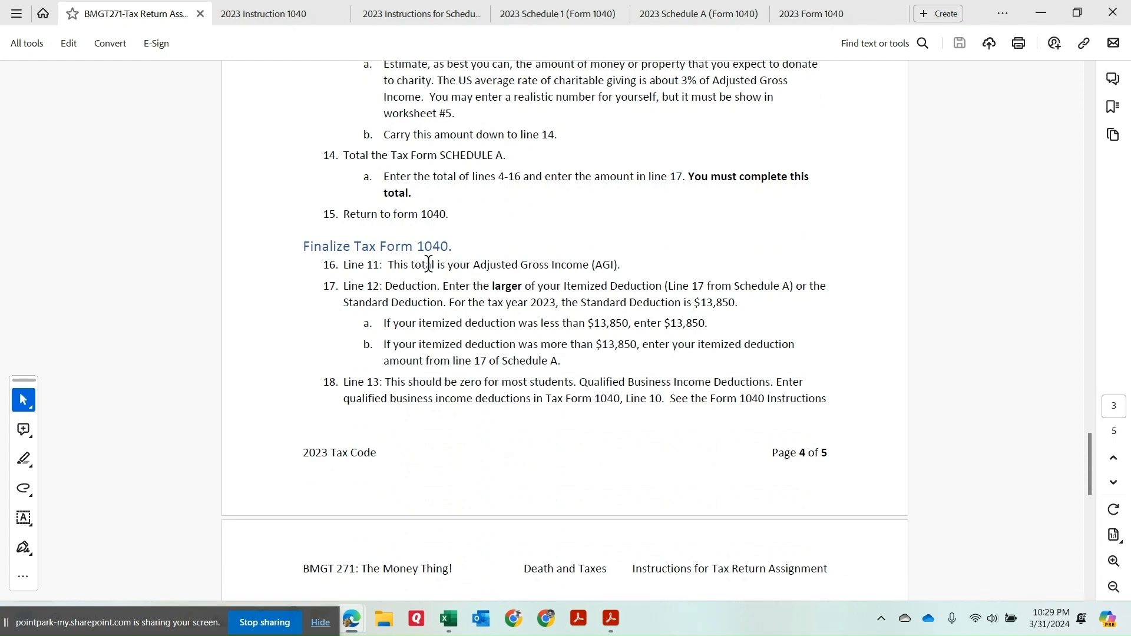
{"action": "mouse_move", "coordinate": [611, 626]}
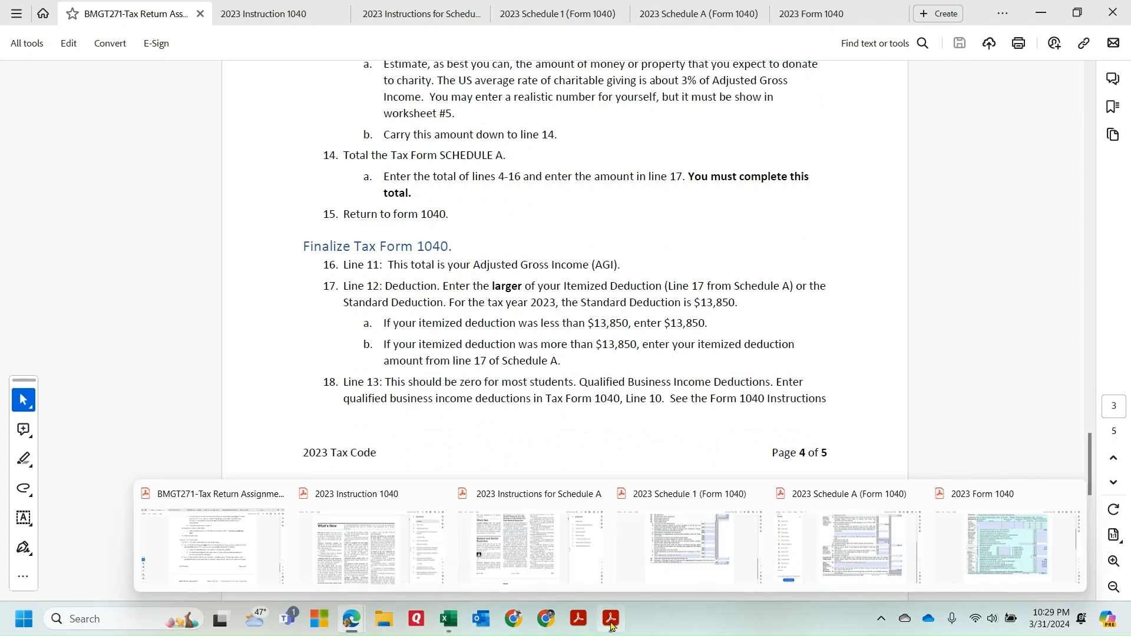
{"action": "left_click", "coordinate": [1026, 518]}
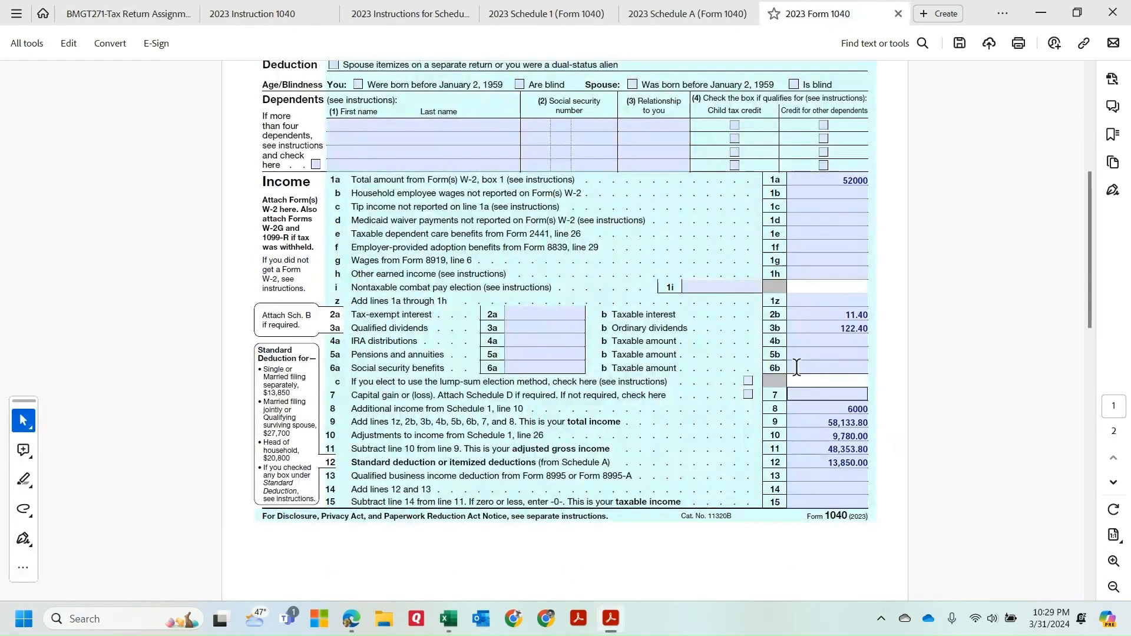
- Enter 0 on line 13 of Form 1040 for the qualified business income deduction
{"action": "left_click", "coordinate": [841, 328]}
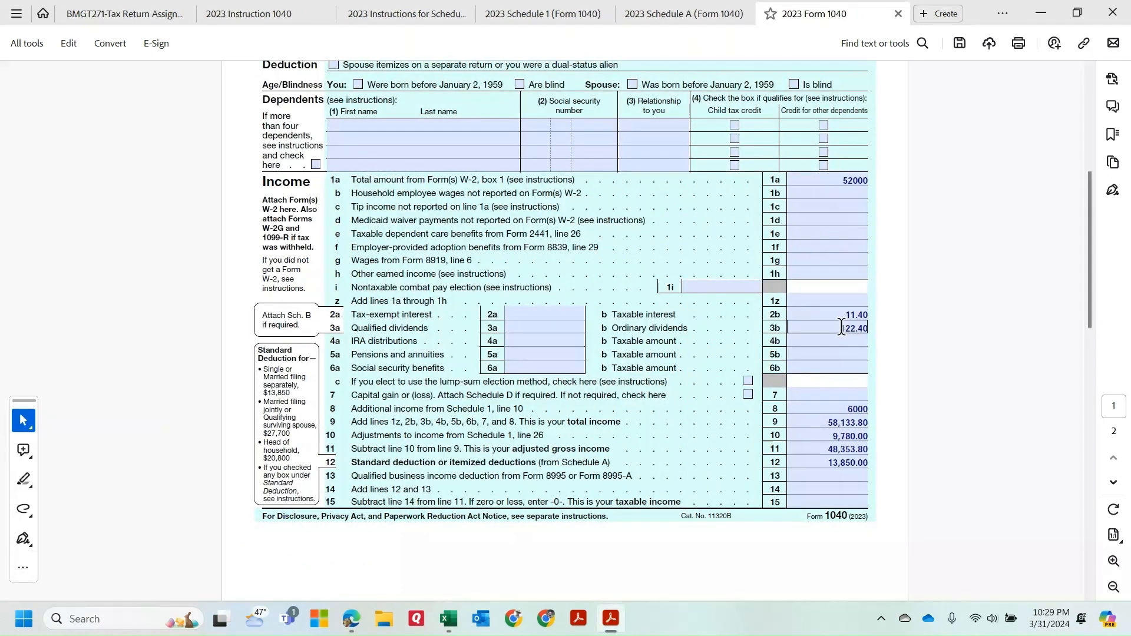
{"action": "left_click", "coordinate": [839, 340]}
{"action": "left_click", "coordinate": [842, 463]}
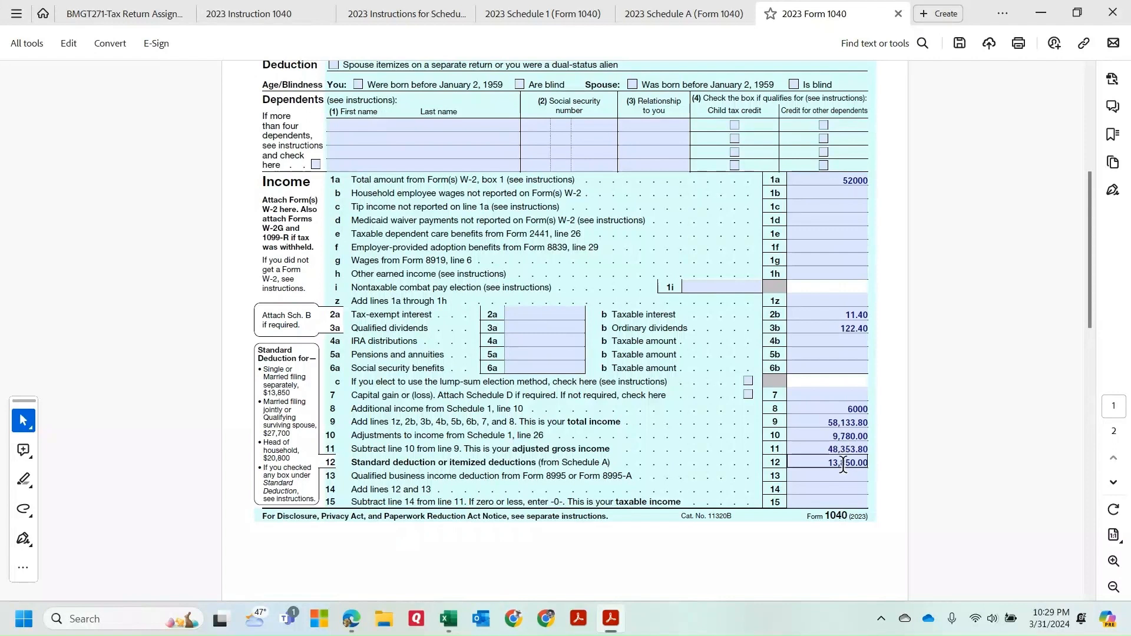
{"action": "left_click", "coordinate": [859, 477]}
{"action": "left_click", "coordinate": [859, 477]}
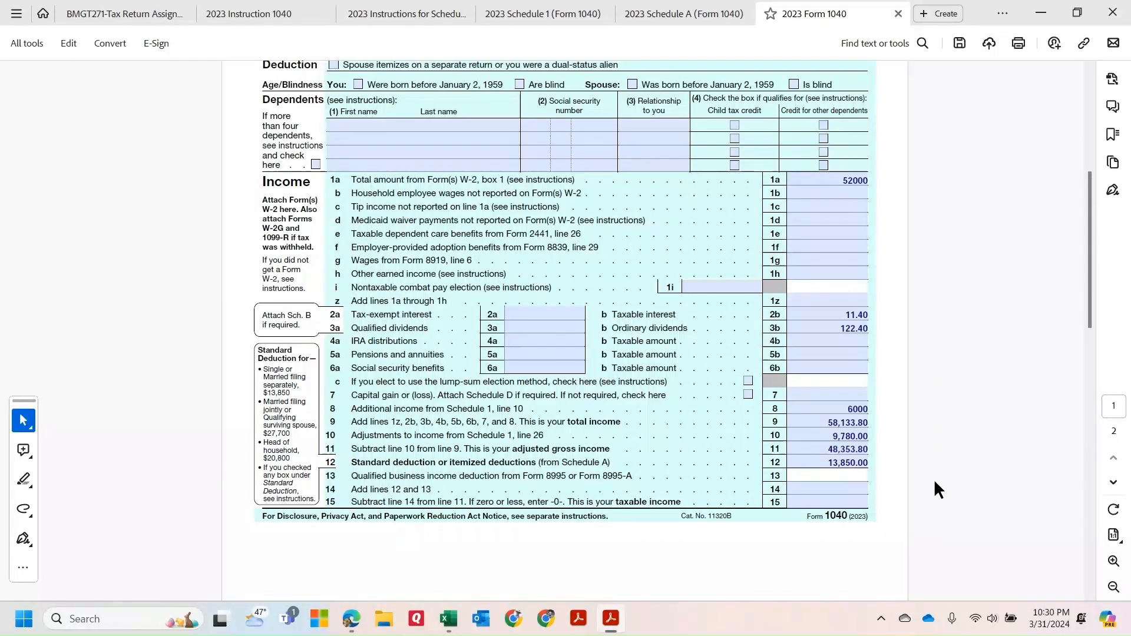
{"action": "type", "text": "0"}
- Enter 13,850.00 on line 14 for total deductions and 34,503.80 on line 15 for taxable income
{"action": "left_click", "coordinate": [857, 488]}
{"action": "type", "text": "0"}
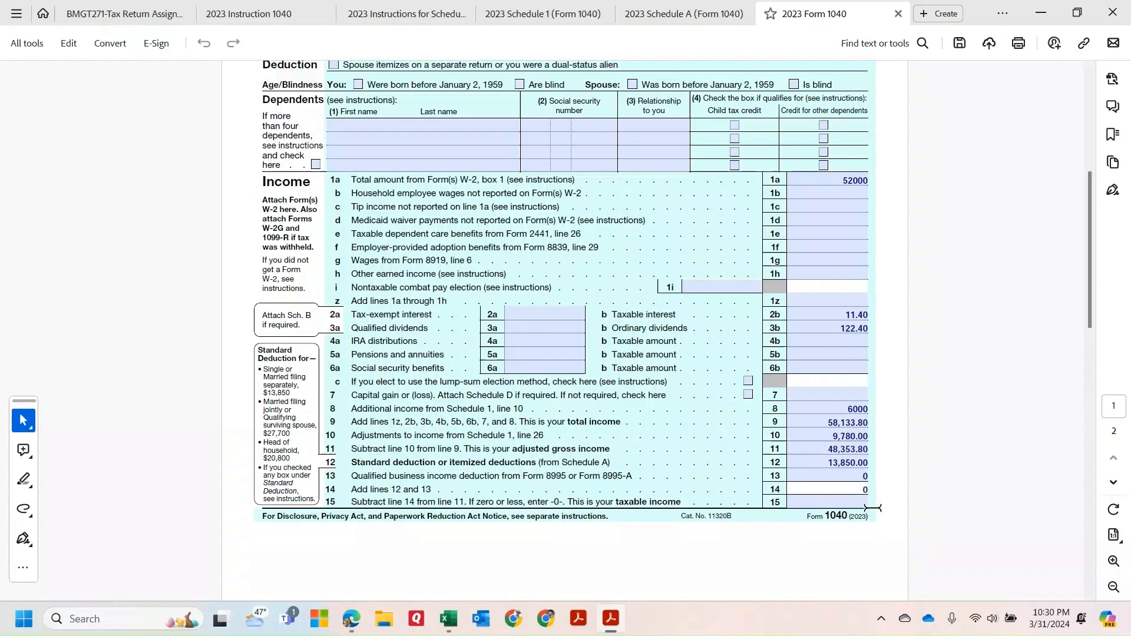
{"action": "key", "text": "BackSpace"}
{"action": "type", "text": "13,850.00"}
{"action": "left_click", "coordinate": [840, 501]}
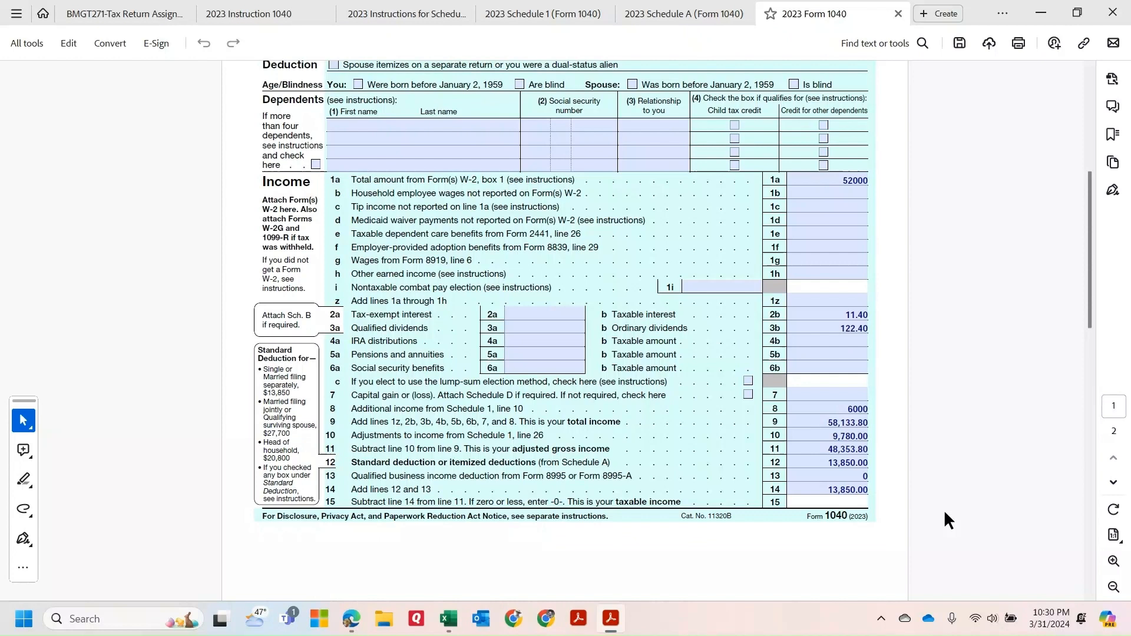
{"action": "type", "text": "34,503.80"}
- Examine the line 16 tax entry in the Tax and Credits section on page 2 of Form 1040
{"action": "scroll", "coordinate": [848, 513], "scroll_direction": "down", "scroll_amount": 3}
{"action": "scroll", "coordinate": [838, 511], "scroll_direction": "down", "scroll_amount": 3}
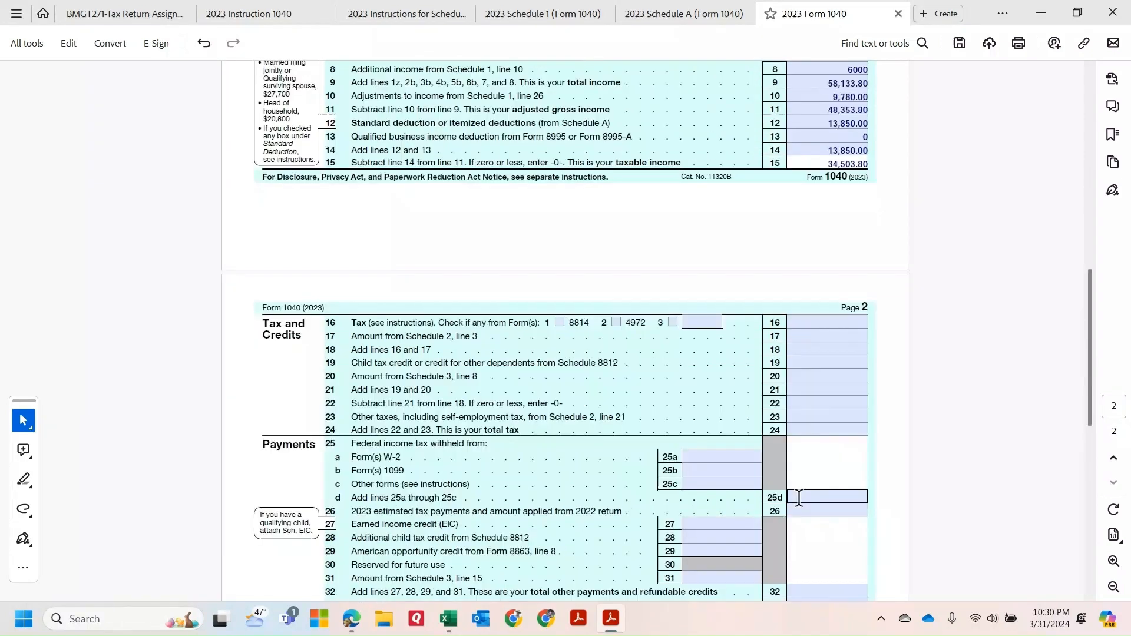
{"action": "scroll", "coordinate": [470, 316], "scroll_direction": "down", "scroll_amount": 1}
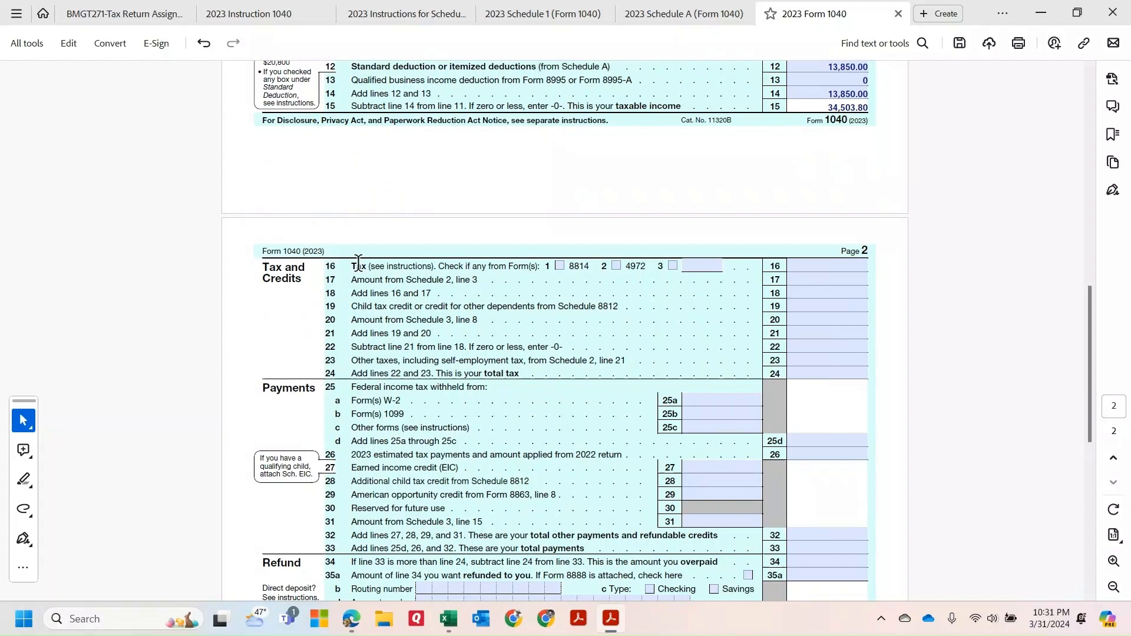
{"action": "left_click", "coordinate": [832, 267]}
{"action": "left_click", "coordinate": [745, 272]}
- Read item 21 of the tax return assignment instructions on computing the line 16 tax from the tax tables
{"action": "left_click", "coordinate": [120, 13]}
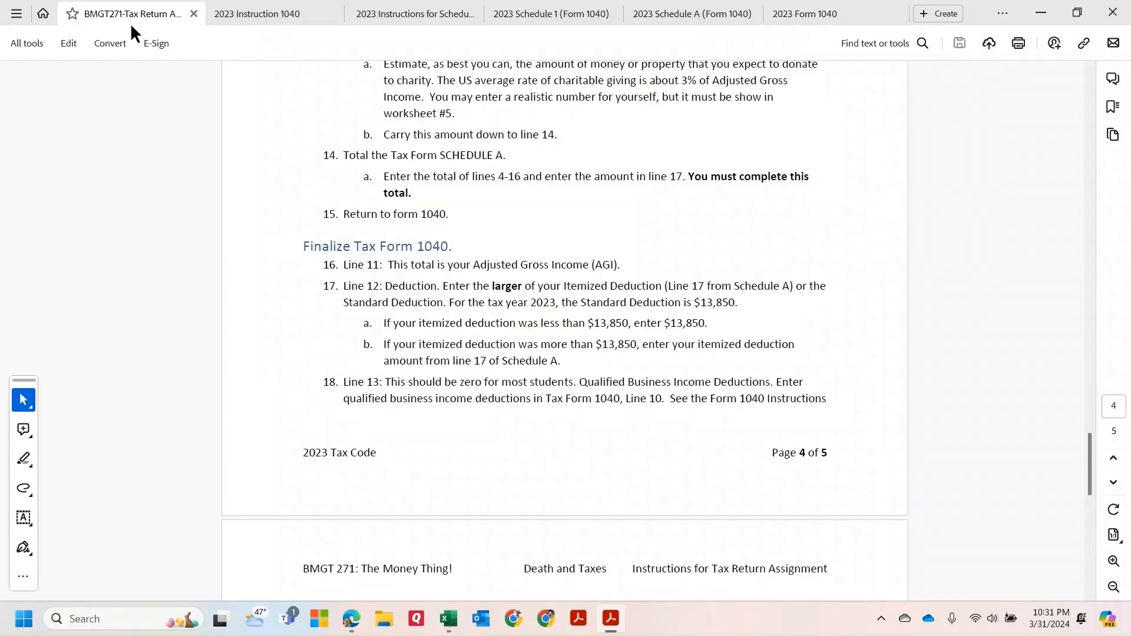
{"action": "scroll", "coordinate": [426, 274], "scroll_direction": "down", "scroll_amount": 1}
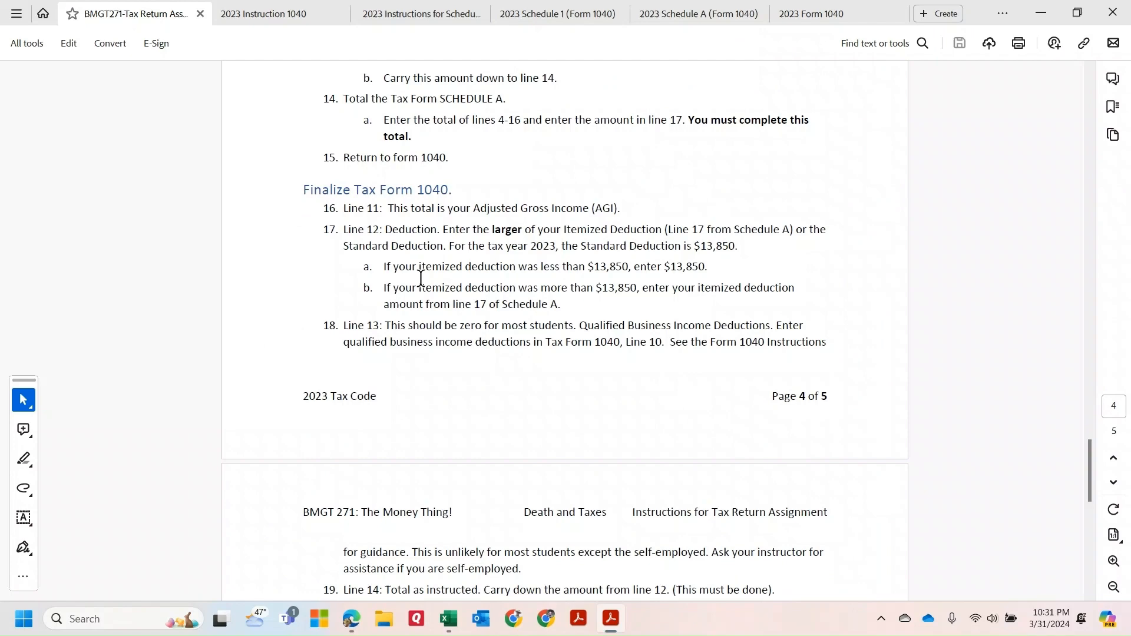
{"action": "scroll", "coordinate": [422, 278], "scroll_direction": "down", "scroll_amount": 1}
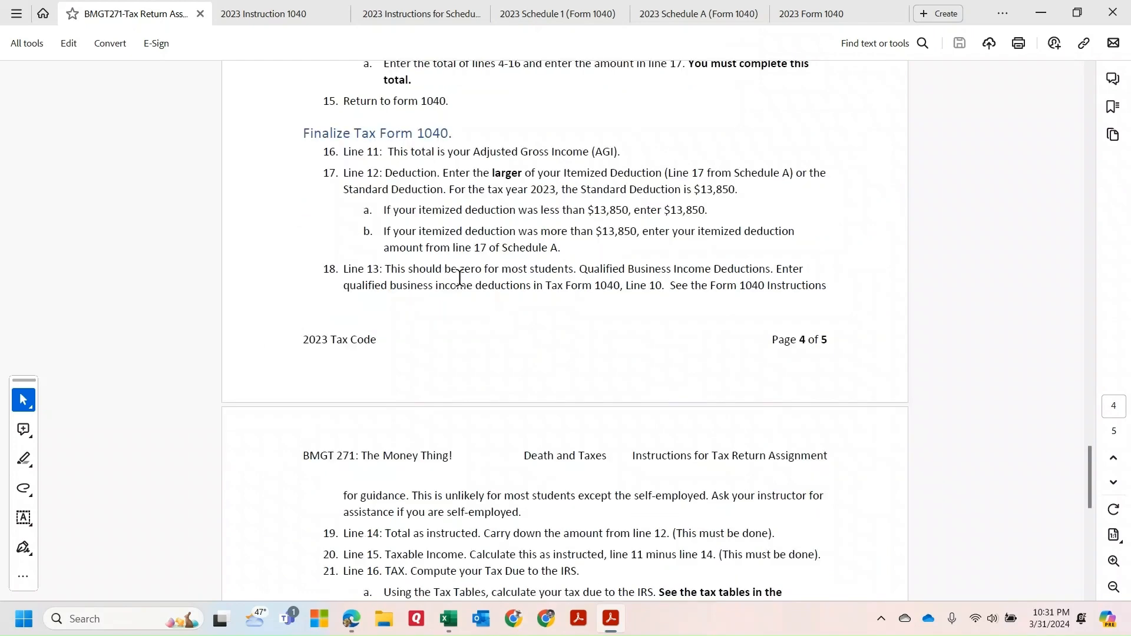
{"action": "scroll", "coordinate": [447, 279], "scroll_direction": "down", "scroll_amount": 1}
{"action": "scroll", "coordinate": [435, 277], "scroll_direction": "down", "scroll_amount": 2}
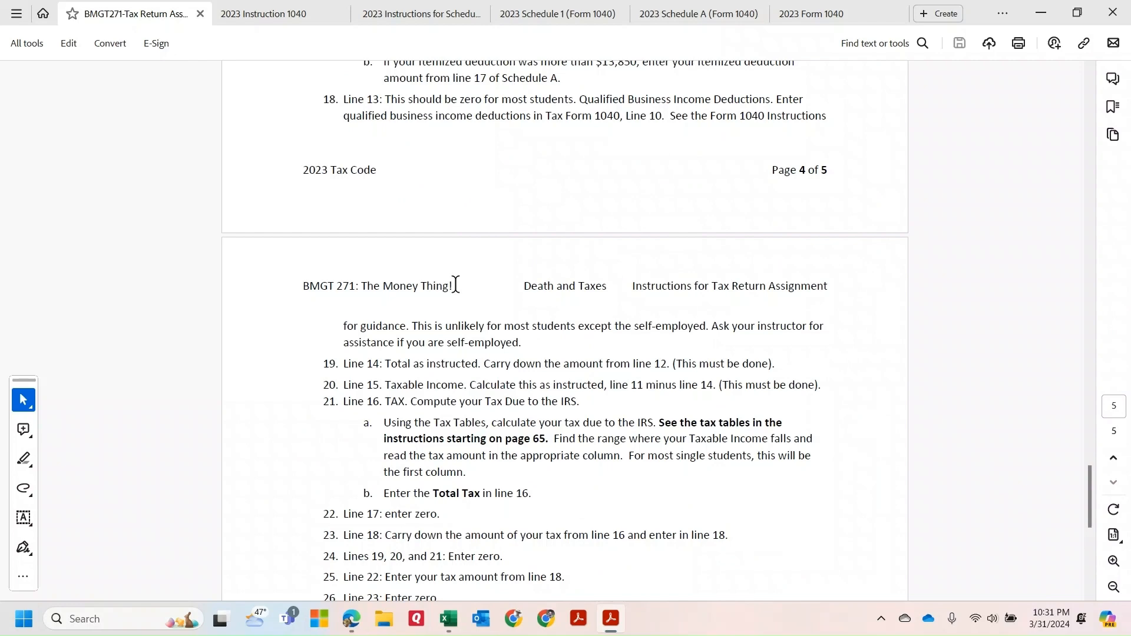
{"action": "scroll", "coordinate": [455, 285], "scroll_direction": "down", "scroll_amount": 1}
{"action": "scroll", "coordinate": [456, 285], "scroll_direction": "down", "scroll_amount": 1}
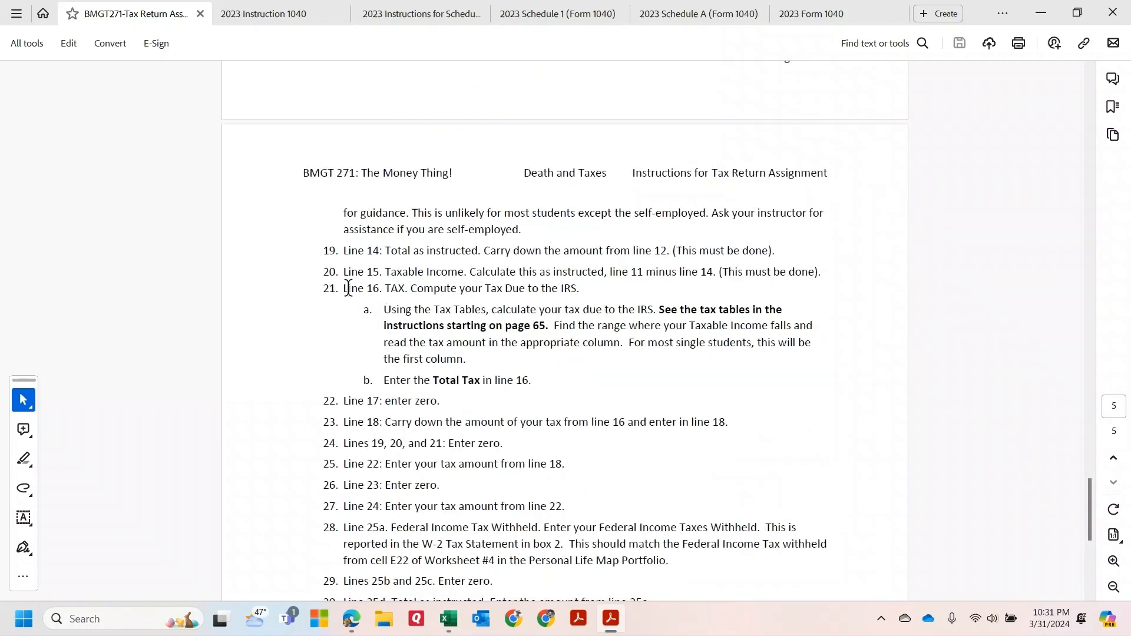
{"action": "mouse_move", "coordinate": [343, 288]}
{"action": "left_mouse_down"}
{"action": "mouse_move", "coordinate": [588, 297]}
{"action": "mouse_move", "coordinate": [707, 321]}
{"action": "mouse_move", "coordinate": [808, 323]}
{"action": "left_mouse_up"}
{"action": "left_click", "coordinate": [795, 268]}
- Open the 2023 Tax Table in the 2023 Instruction 1040 document and examine its example and sample table
{"action": "left_click", "coordinate": [264, 11]}
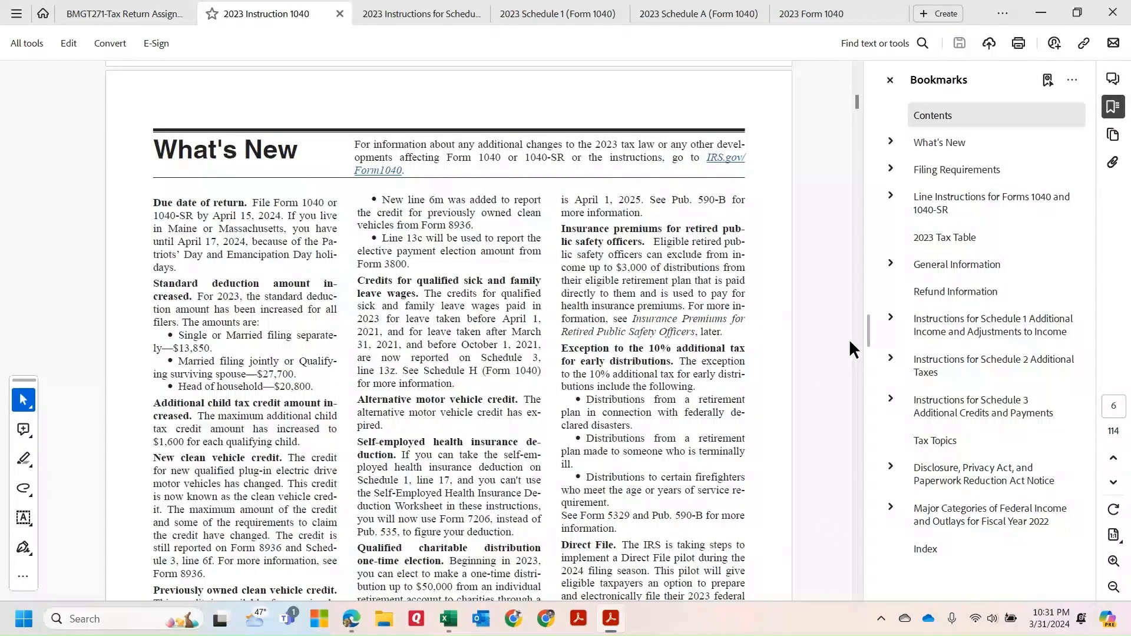
{"action": "left_click", "coordinate": [936, 241]}
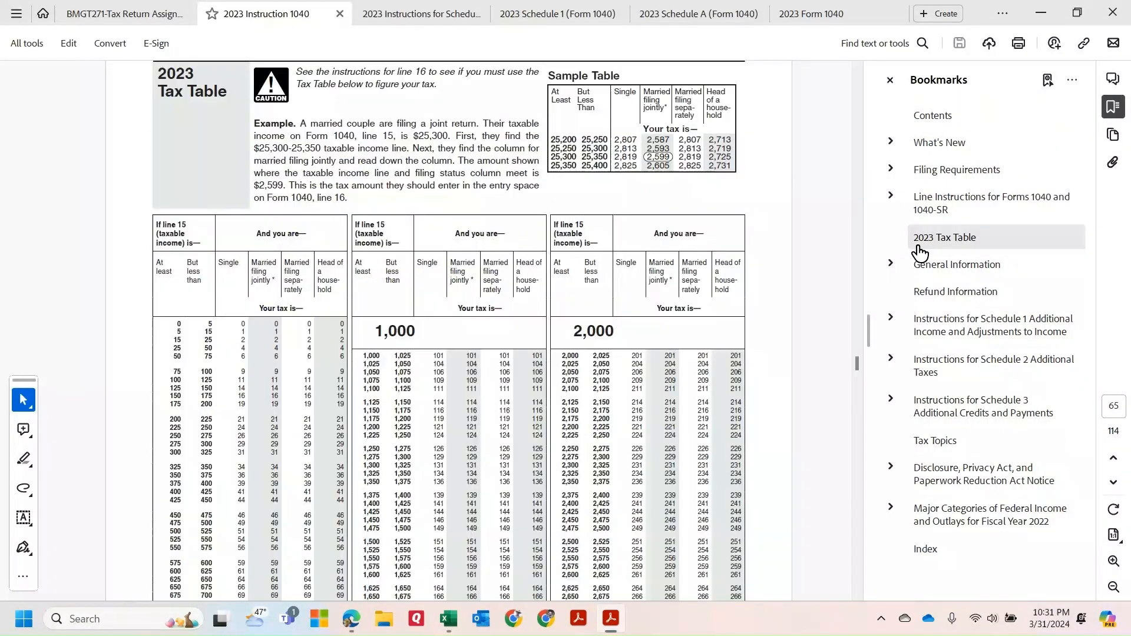
{"action": "scroll", "coordinate": [640, 309], "scroll_direction": "up", "scroll_amount": 2}
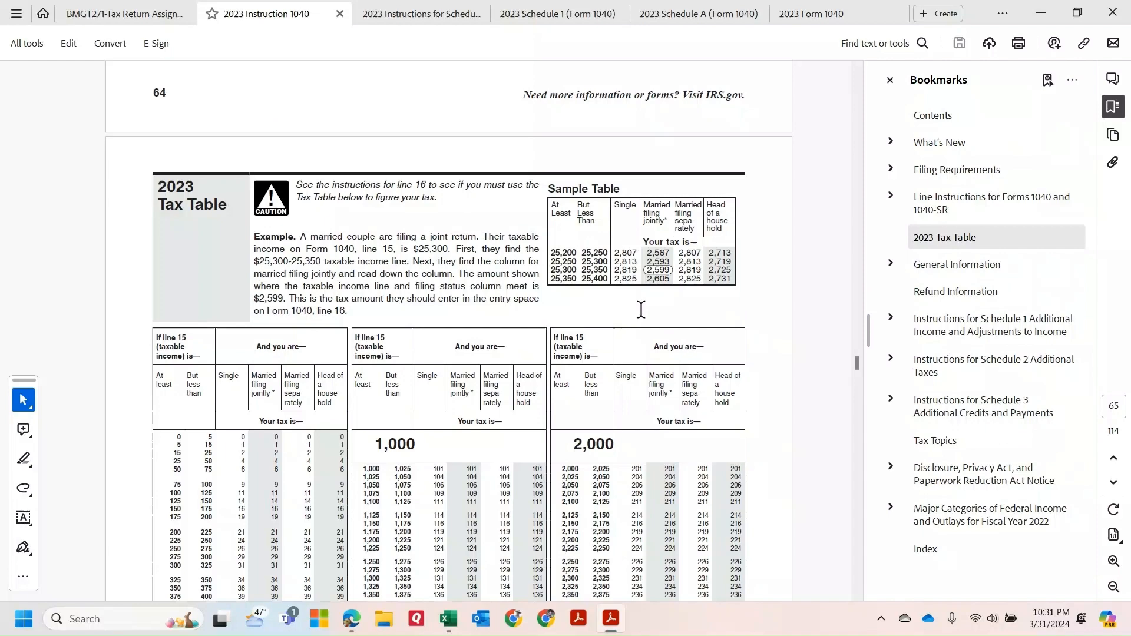
{"action": "scroll", "coordinate": [641, 309], "scroll_direction": "down", "scroll_amount": 1}
{"action": "scroll", "coordinate": [641, 308], "scroll_direction": "down", "scroll_amount": 1}
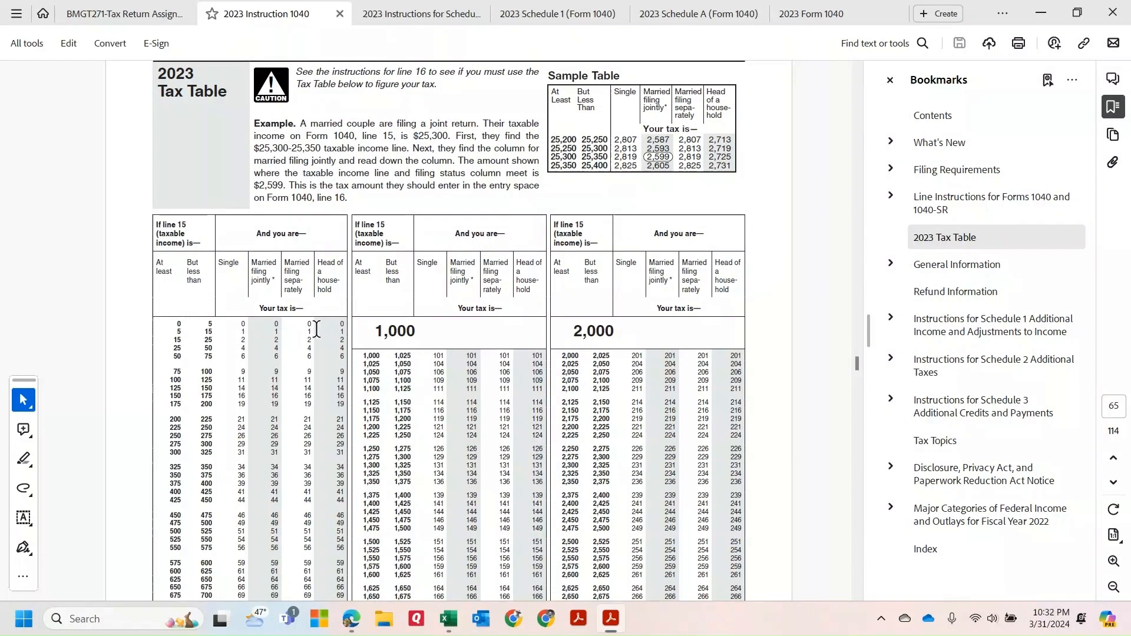
- Find the 34,500 to 34,550 income range in the tax table and select its row through the Single column
{"action": "scroll", "coordinate": [483, 325], "scroll_direction": "down", "scroll_amount": 2}
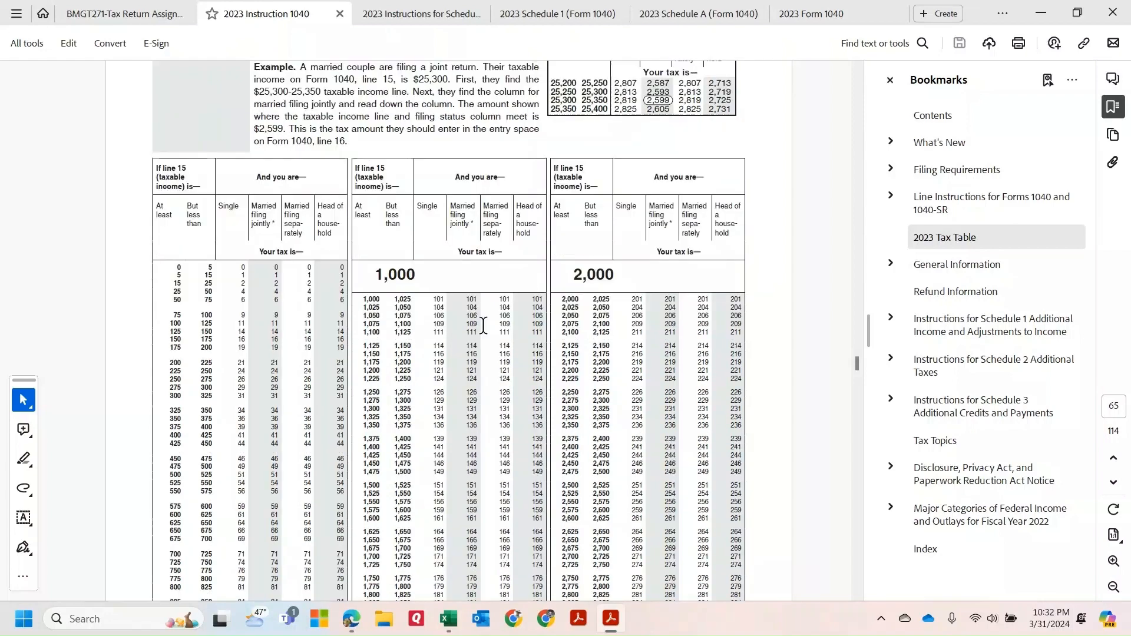
{"action": "scroll", "coordinate": [483, 325], "scroll_direction": "down", "scroll_amount": 15}
{"action": "scroll", "coordinate": [482, 322], "scroll_direction": "down", "scroll_amount": 15}
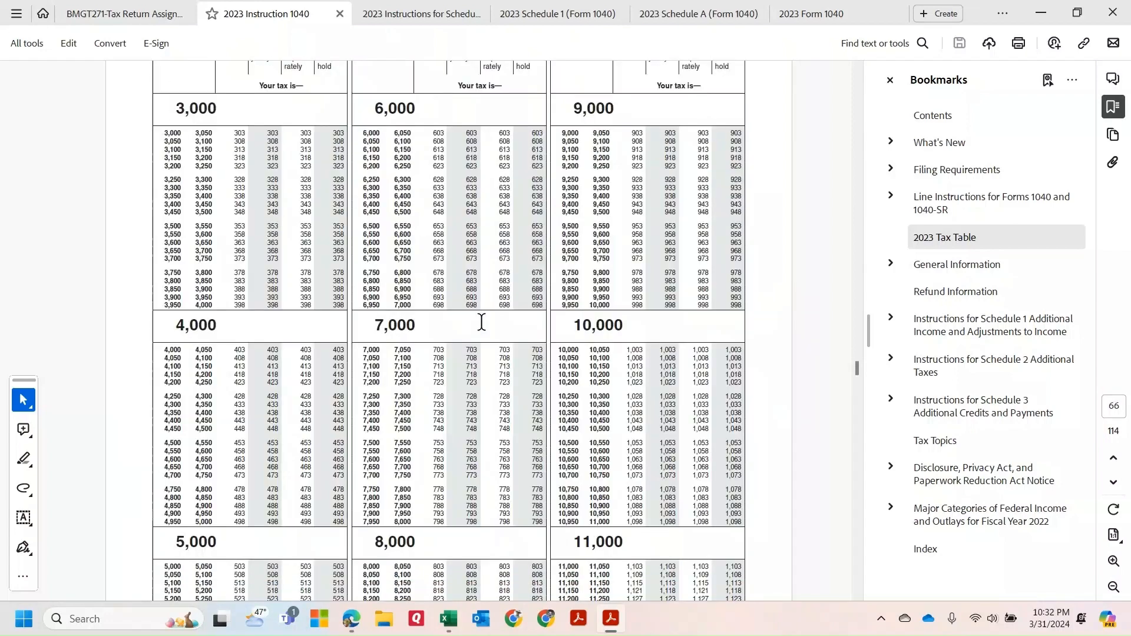
{"action": "scroll", "coordinate": [482, 322], "scroll_direction": "down", "scroll_amount": 17}
{"action": "scroll", "coordinate": [481, 322], "scroll_direction": "down", "scroll_amount": 9}
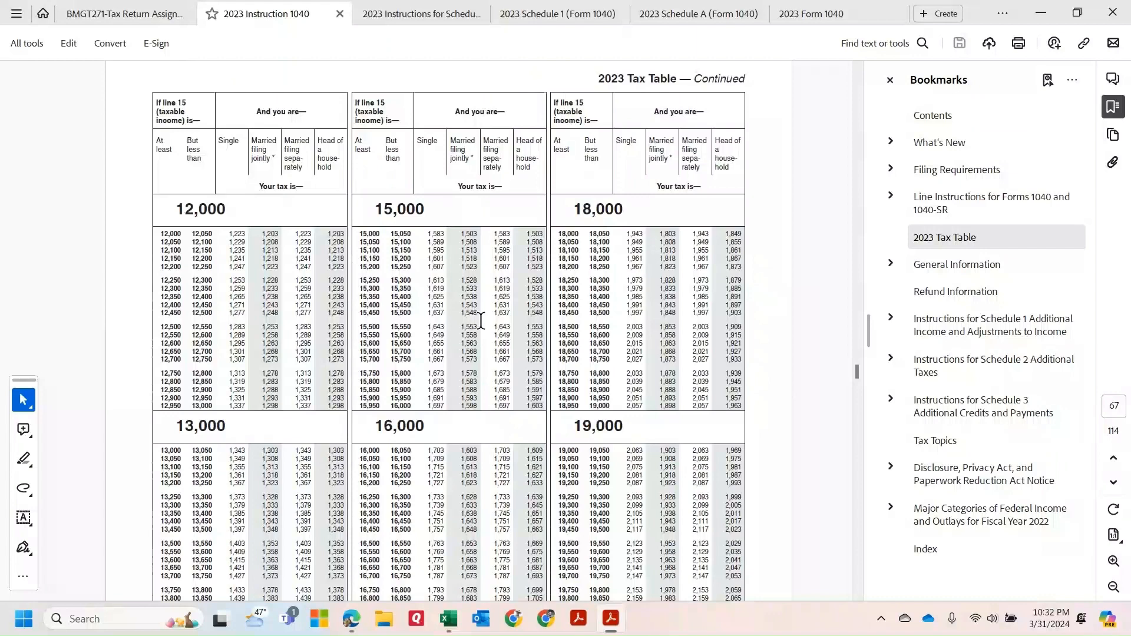
{"action": "scroll", "coordinate": [481, 321], "scroll_direction": "down", "scroll_amount": 8}
{"action": "scroll", "coordinate": [481, 321], "scroll_direction": "down", "scroll_amount": 8}
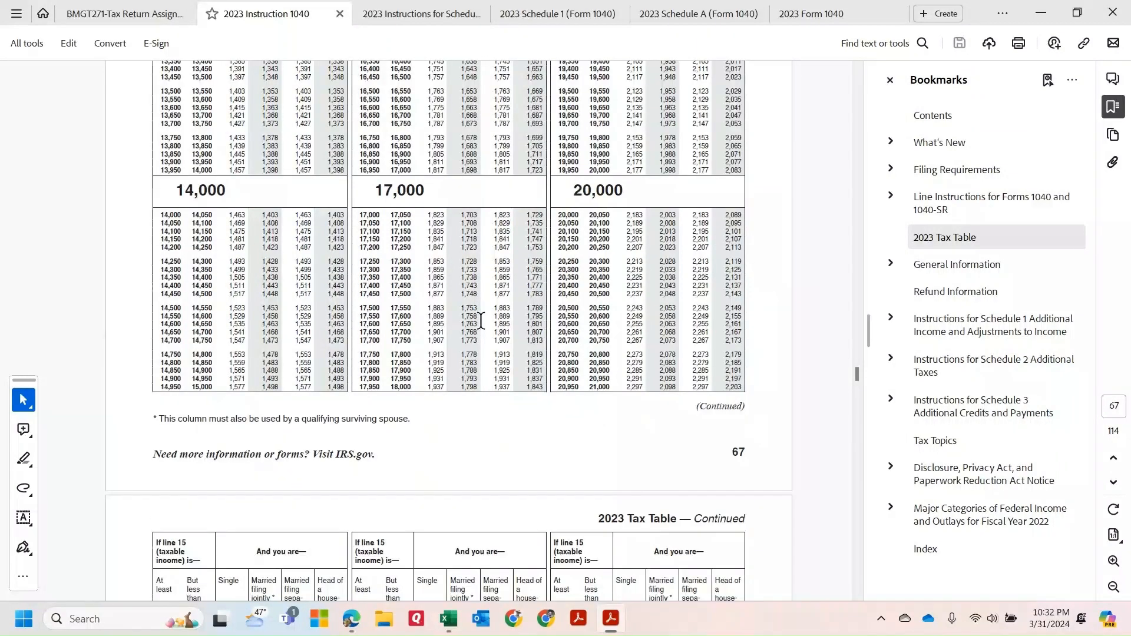
{"action": "scroll", "coordinate": [481, 321], "scroll_direction": "down", "scroll_amount": 12}
{"action": "scroll", "coordinate": [481, 323], "scroll_direction": "down", "scroll_amount": 2}
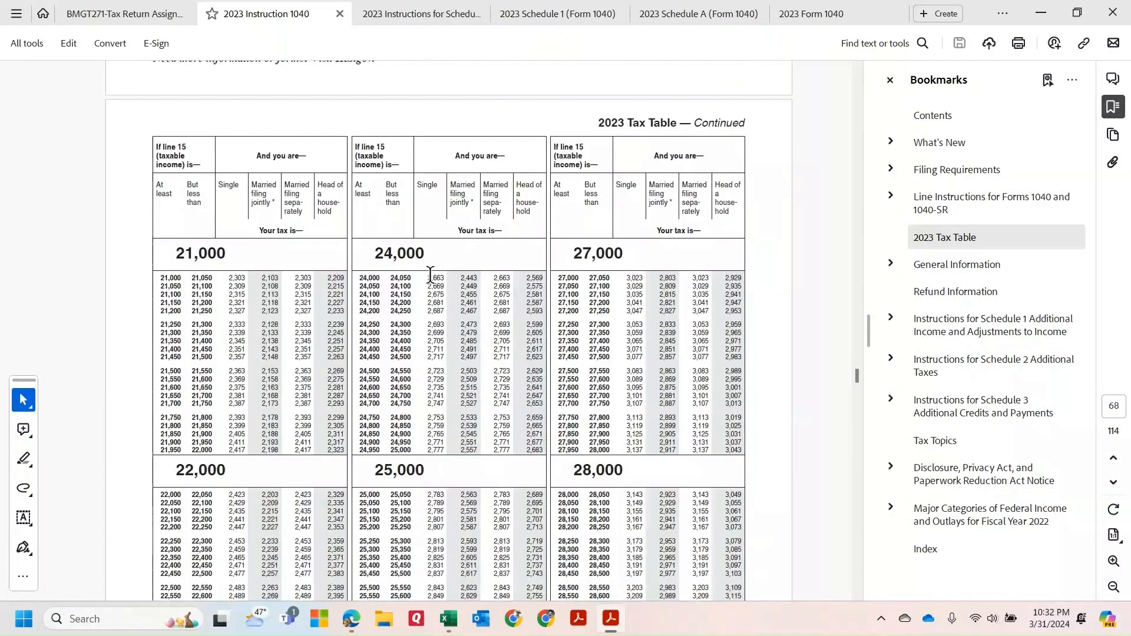
{"action": "scroll", "coordinate": [432, 276], "scroll_direction": "down", "scroll_amount": 8}
{"action": "scroll", "coordinate": [433, 278], "scroll_direction": "down", "scroll_amount": 14}
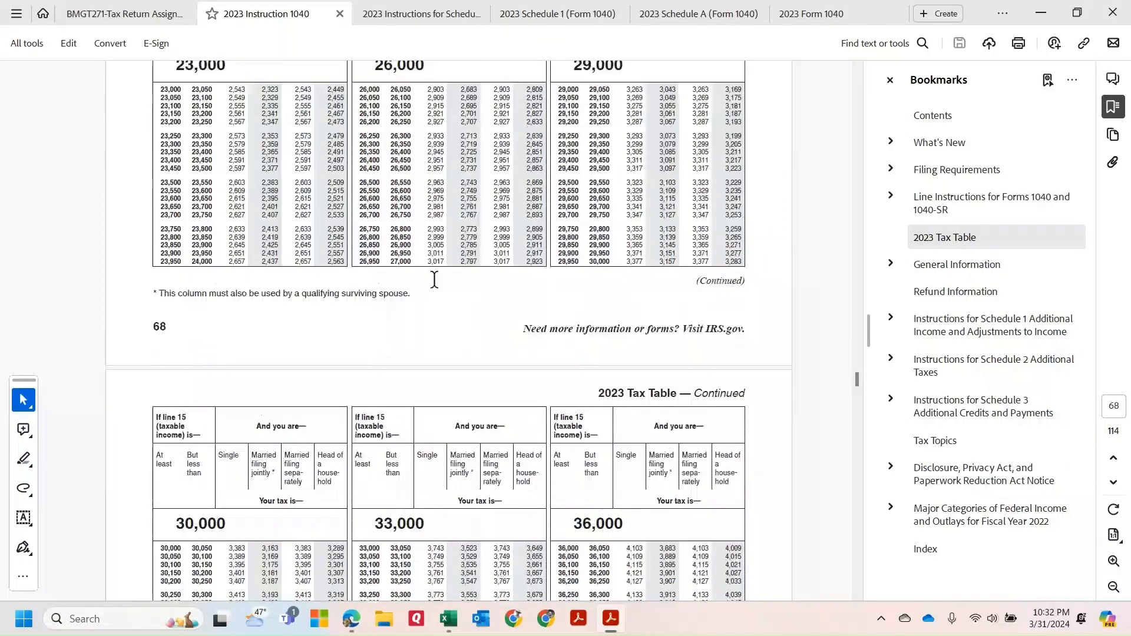
{"action": "scroll", "coordinate": [434, 279], "scroll_direction": "down", "scroll_amount": 8}
{"action": "scroll", "coordinate": [444, 278], "scroll_direction": "down", "scroll_amount": 10}
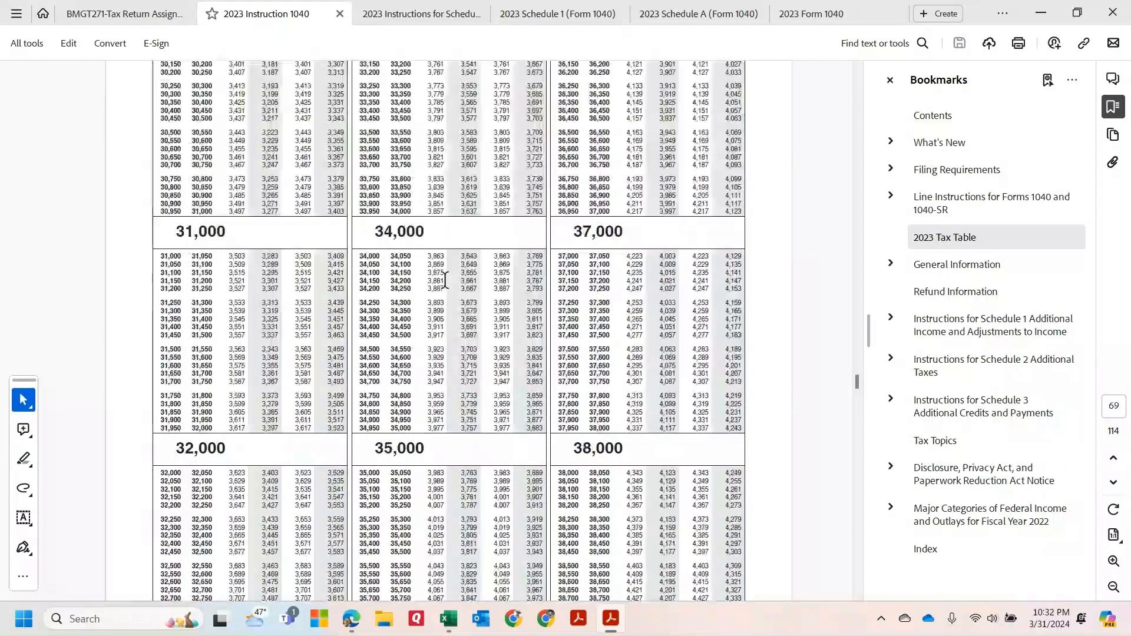
{"action": "scroll", "coordinate": [446, 280], "scroll_direction": "down", "scroll_amount": 6}
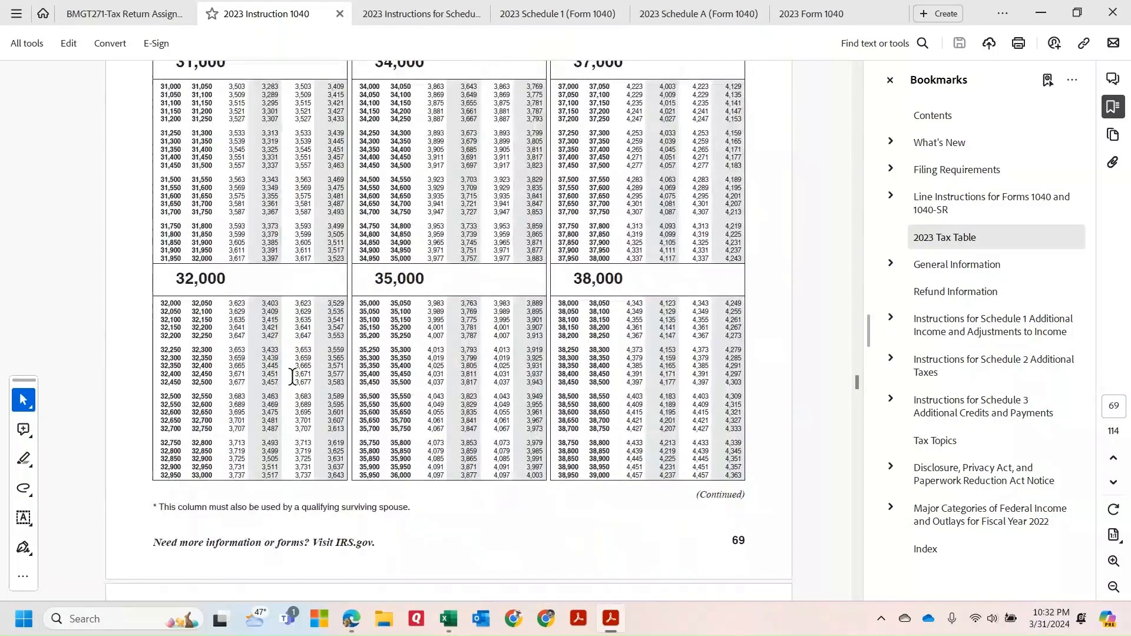
{"action": "scroll", "coordinate": [439, 334], "scroll_direction": "up", "scroll_amount": 2}
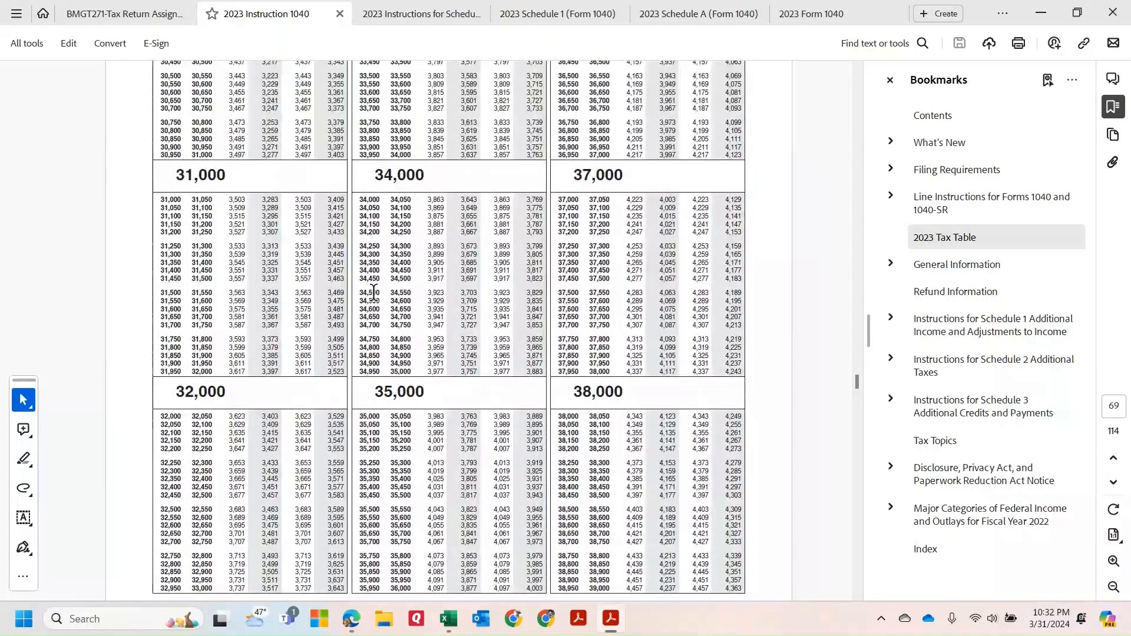
{"action": "left_click_drag", "start_coordinate": [374, 292], "coordinate": [448, 288]}
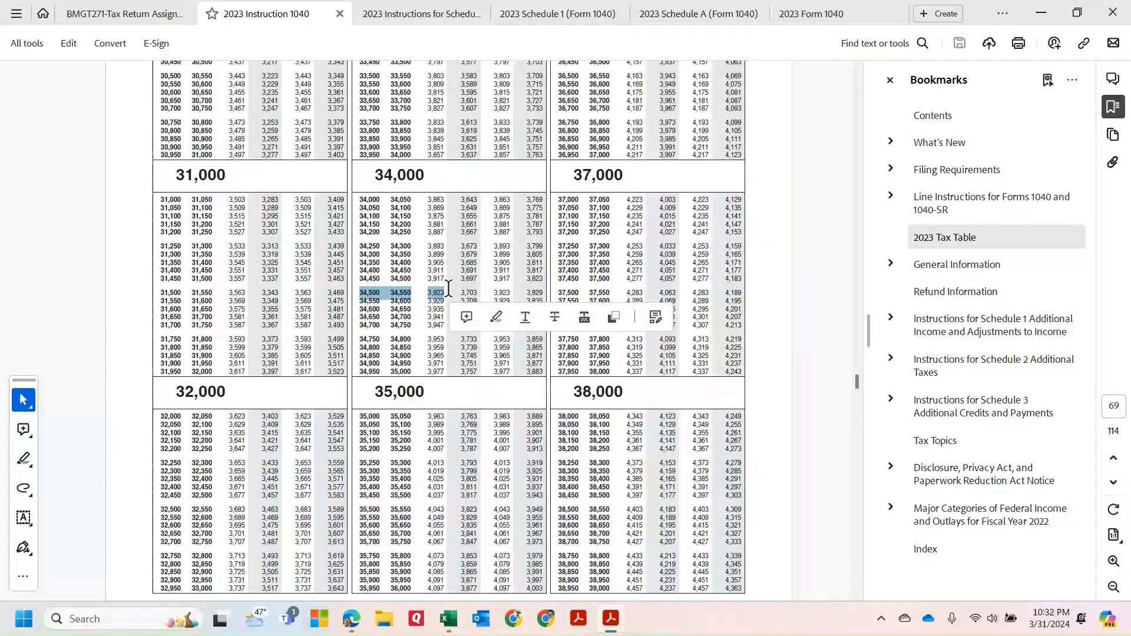
- Check the selected tax amount against the Single column heading and enlarge the table for reading
{"action": "scroll", "coordinate": [448, 288], "scroll_direction": "up", "scroll_amount": 1}
{"action": "scroll", "coordinate": [447, 288], "scroll_direction": "up", "scroll_amount": 4}
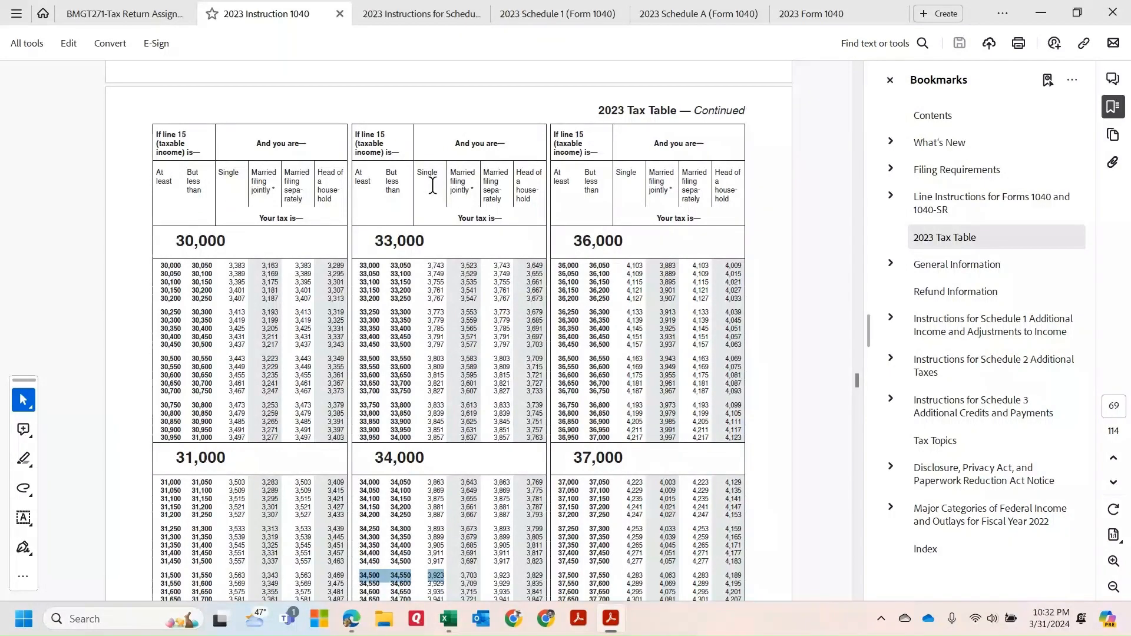
{"action": "scroll", "coordinate": [437, 210], "scroll_direction": "down", "scroll_amount": 5}
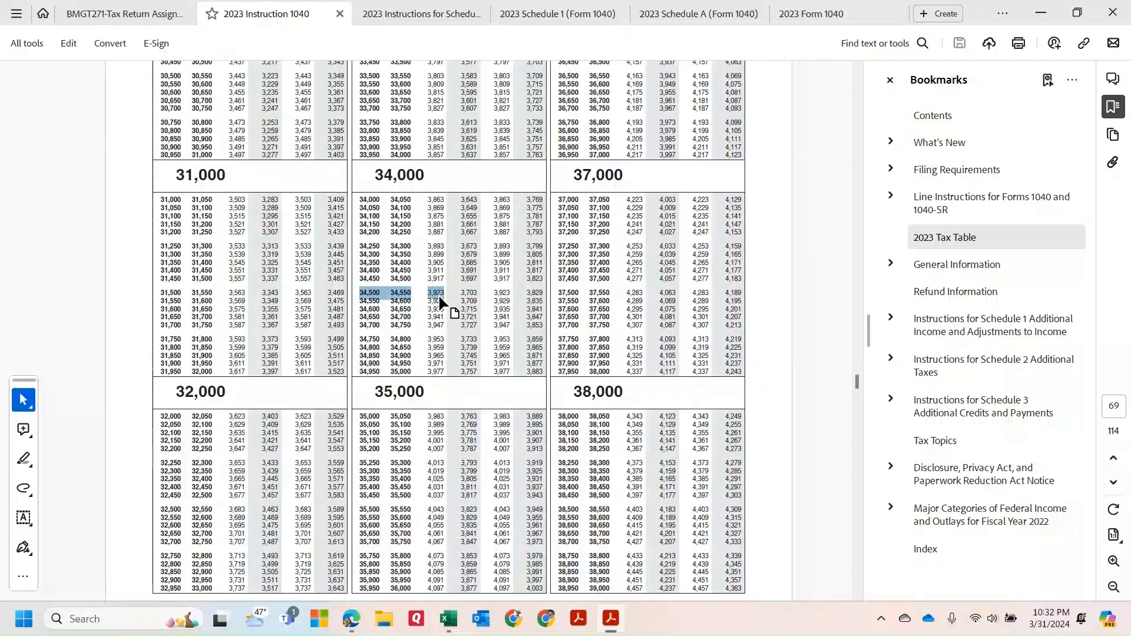
{"action": "left_click", "coordinate": [1113, 562]}
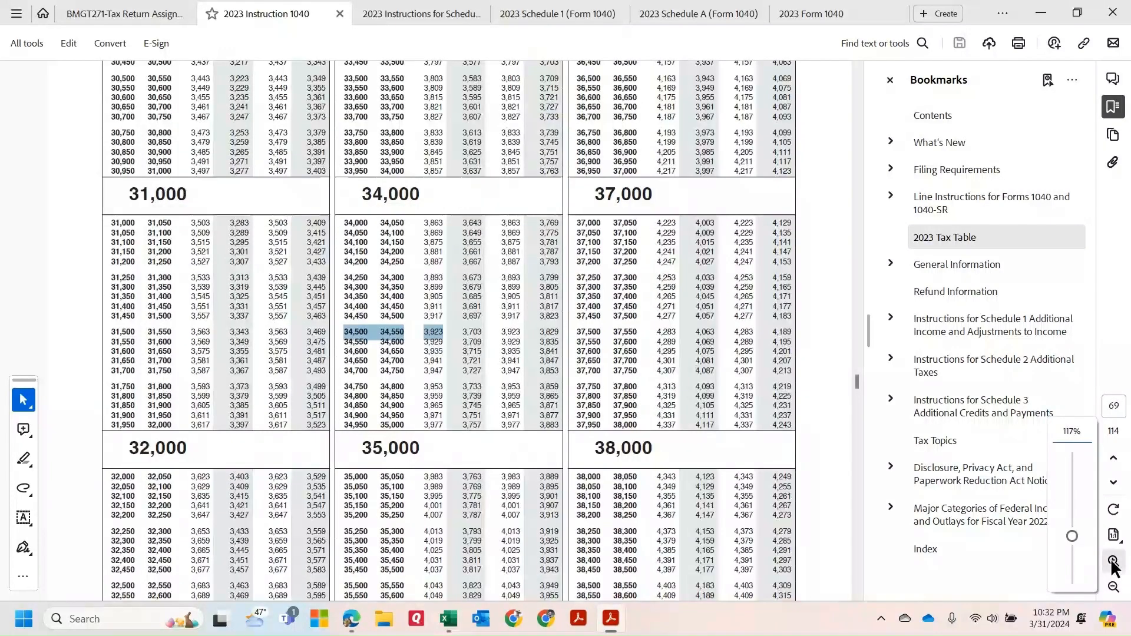
{"action": "left_click", "coordinate": [1113, 561]}
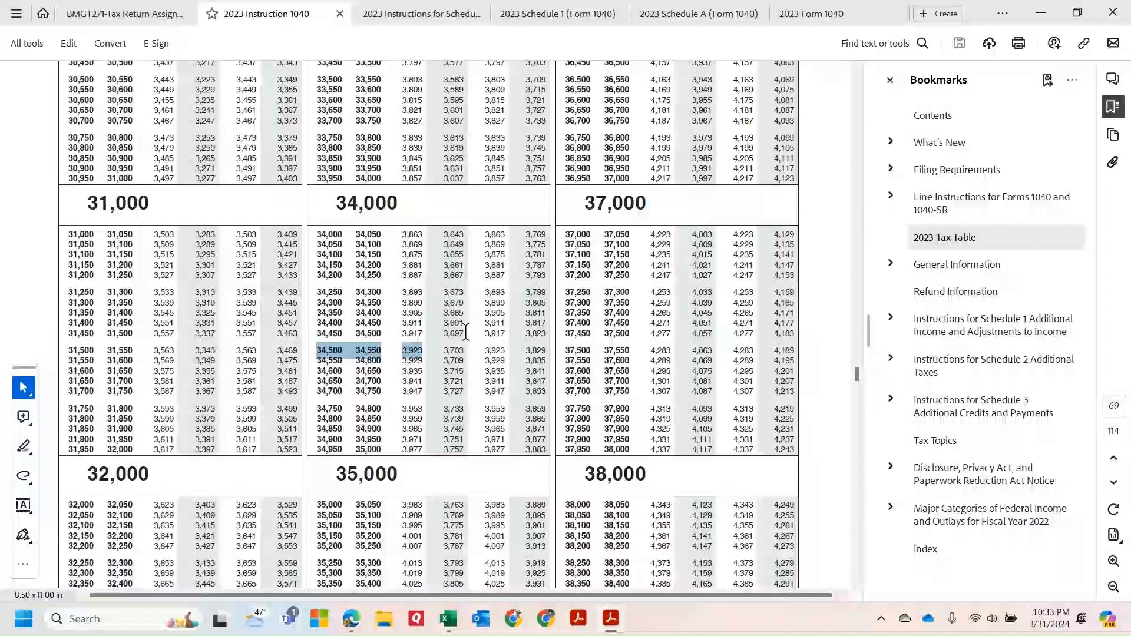
- Switch to the 2023 Form 1040 and enter 3923.00 as the tax on line 16
{"action": "left_click", "coordinate": [821, 23]}
{"action": "left_click", "coordinate": [827, 276]}
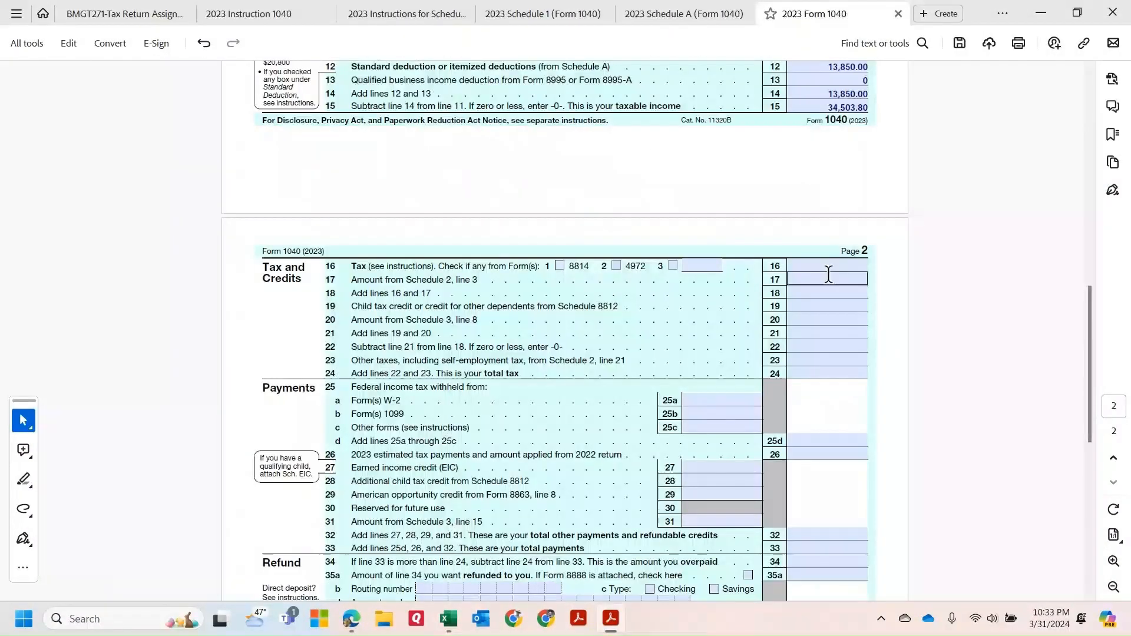
{"action": "left_click", "coordinate": [832, 264]}
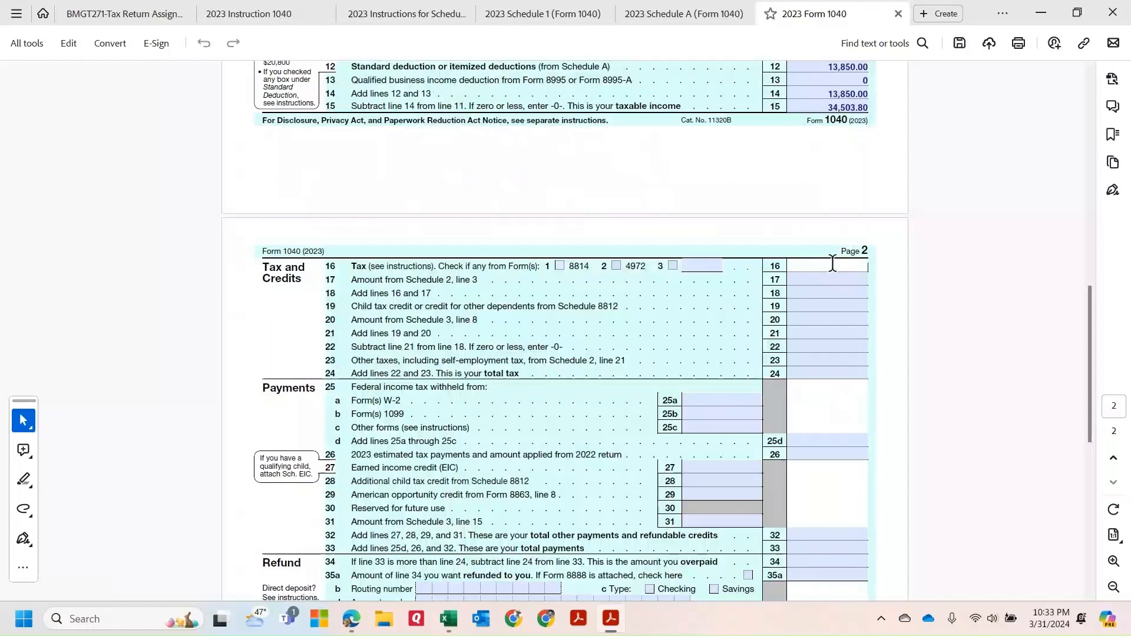
{"action": "type", "text": "3923.00"}
{"action": "key", "text": "Tab"}
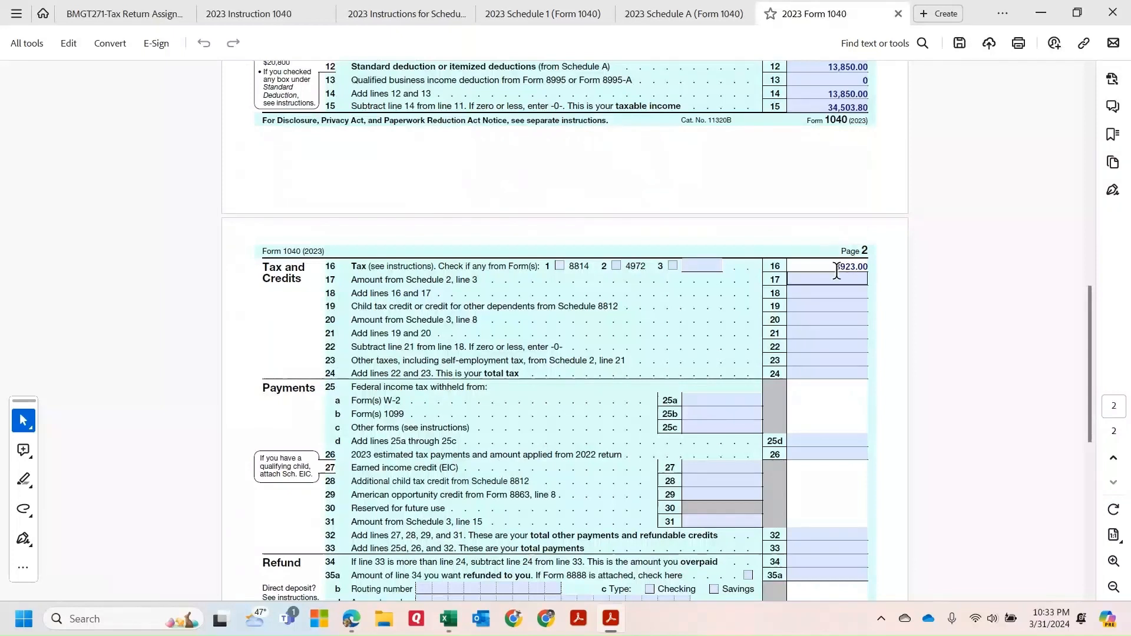
- Enter 0 on line 17 for the Schedule 2 amount and 3923.00 on line 18 as the sum of lines 16 and 17
{"action": "left_click", "coordinate": [846, 280]}
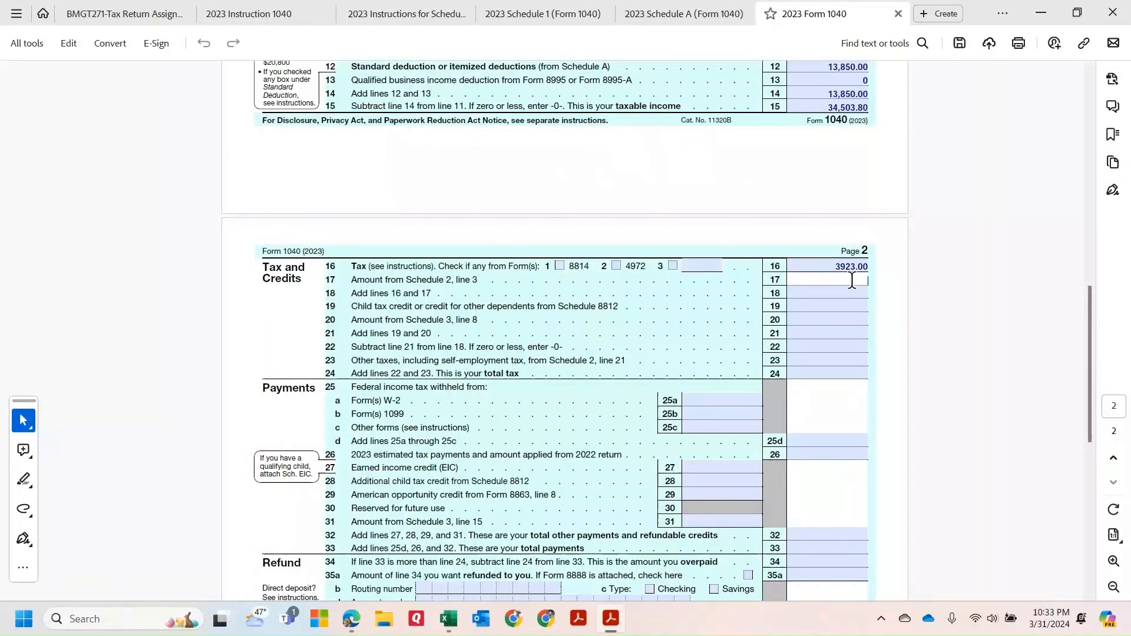
{"action": "type", "text": "0"}
{"action": "left_click", "coordinate": [857, 293]}
{"action": "type", "text": "3"}
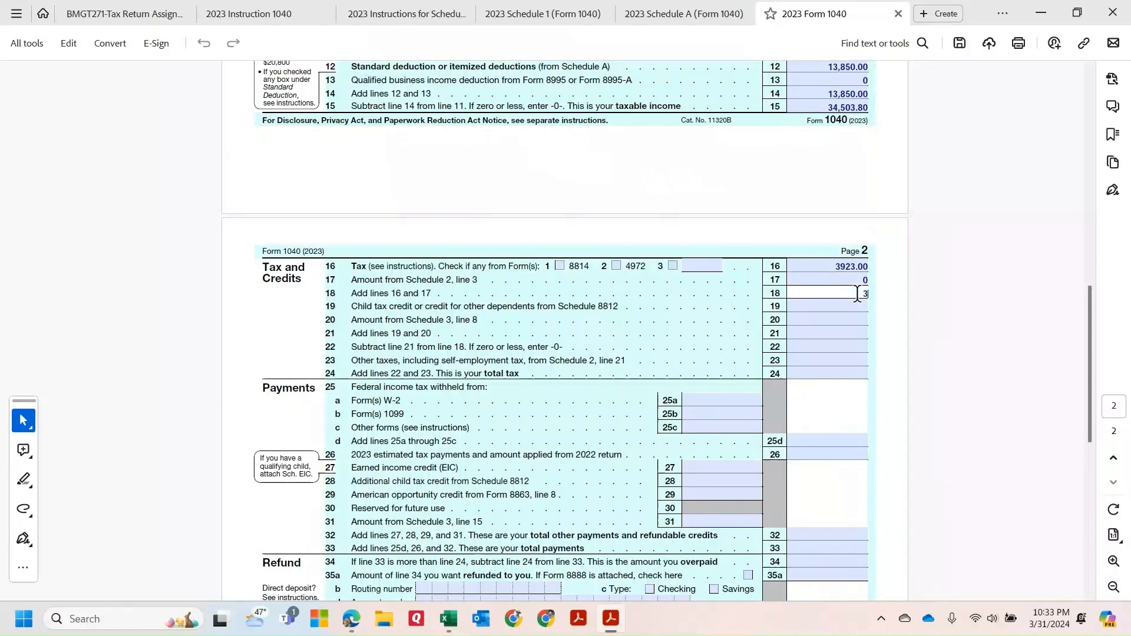
{"action": "type", "text": "923.00"}
- Enter 0 for the credits on lines 19 and 20 and for their sum on line 21
{"action": "left_click", "coordinate": [831, 302]}
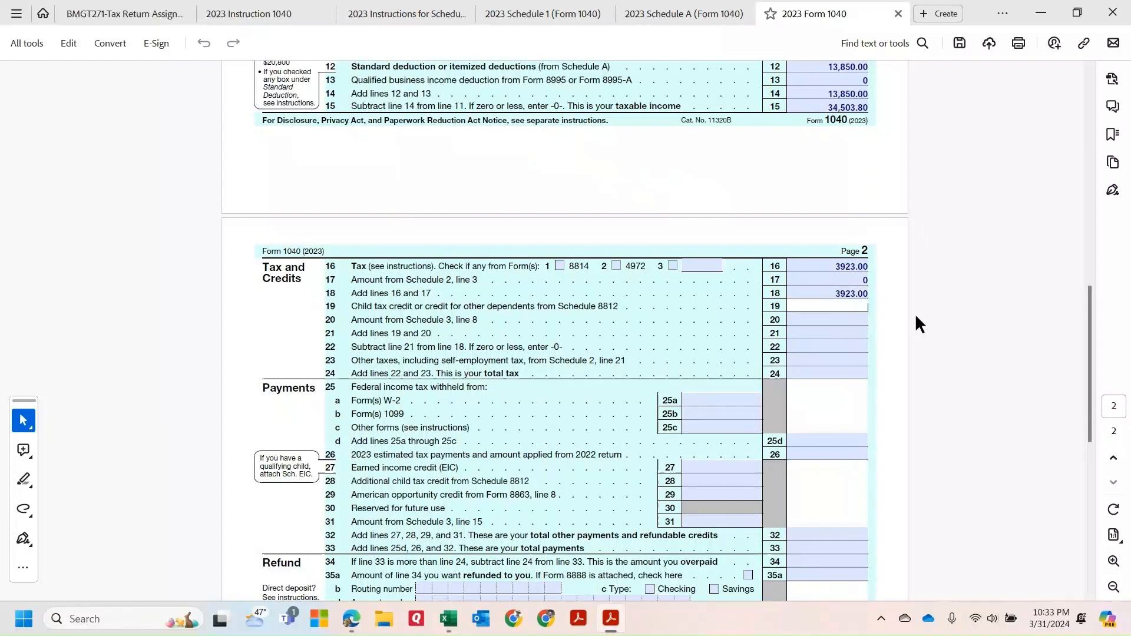
{"action": "type", "text": "00"}
{"action": "key", "text": "BackSpace"}
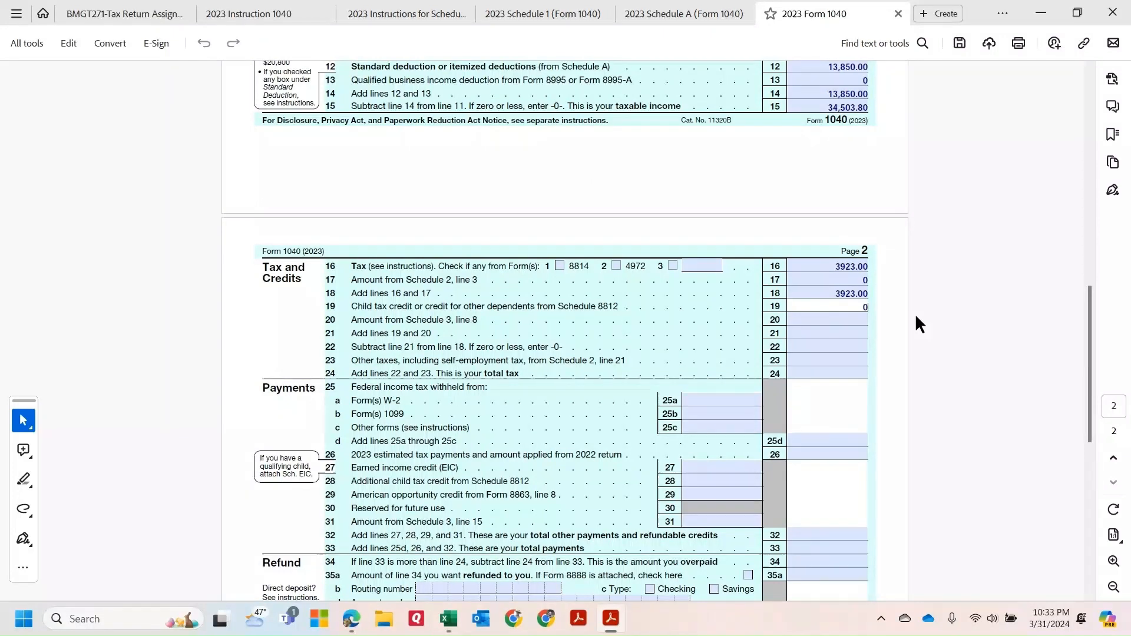
{"action": "left_click", "coordinate": [853, 321]}
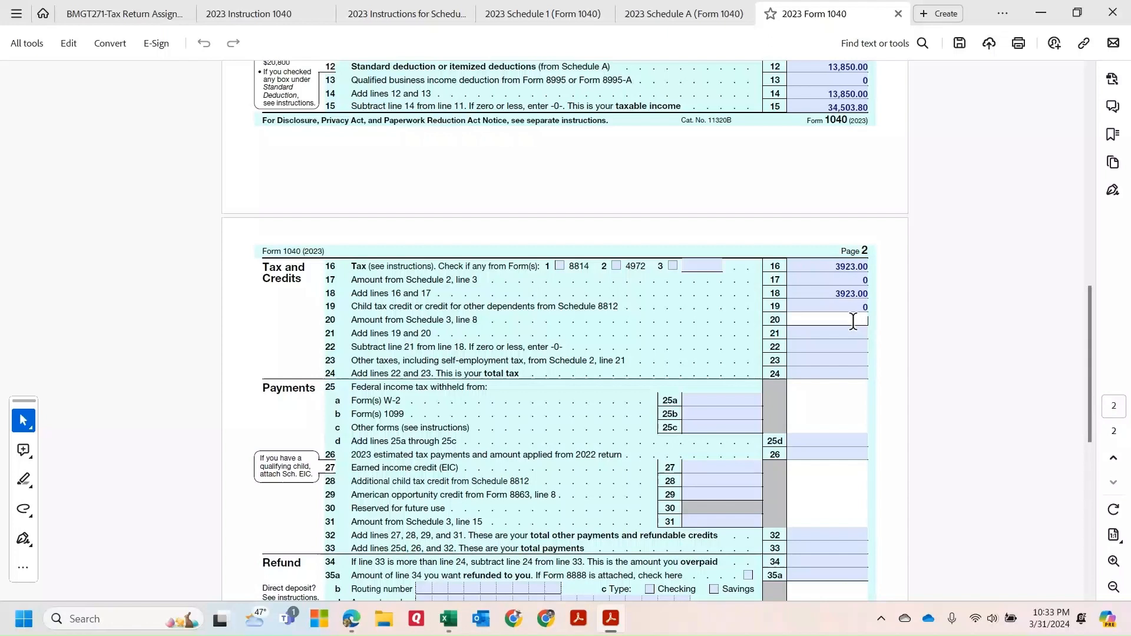
{"action": "type", "text": "0"}
{"action": "left_click", "coordinate": [847, 331]}
{"action": "left_click", "coordinate": [847, 329]}
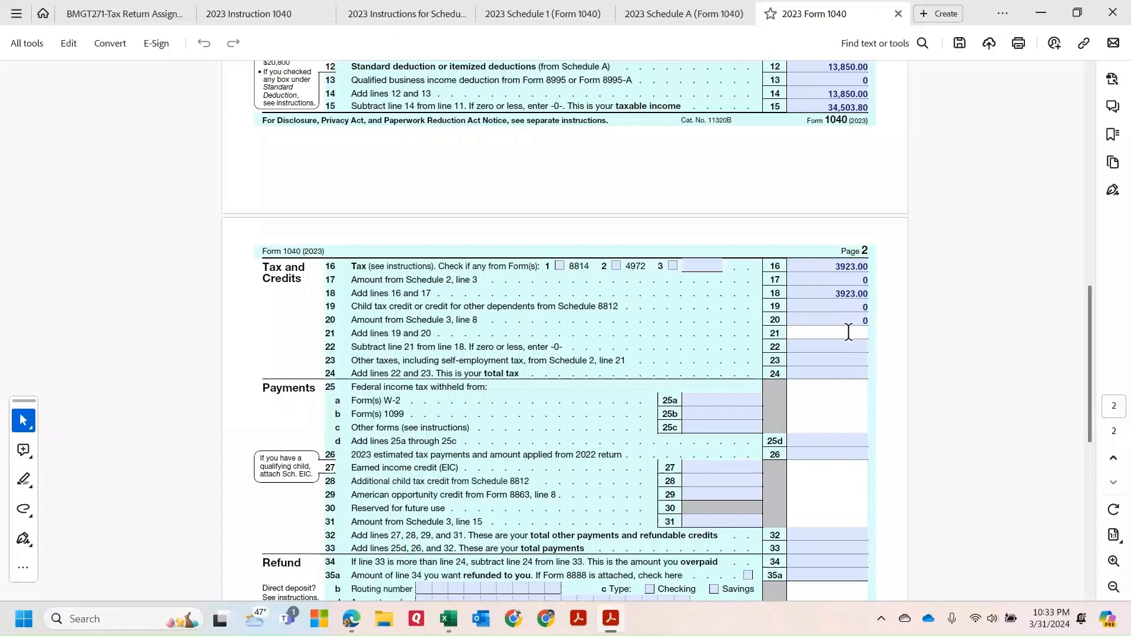
{"action": "type", "text": "0"}
- Enter 3,923.00 on line 22, 0 for other taxes on line 23, and 3,923.00 as the total tax on line 24
{"action": "left_click", "coordinate": [861, 347]}
{"action": "type", "text": "3"}
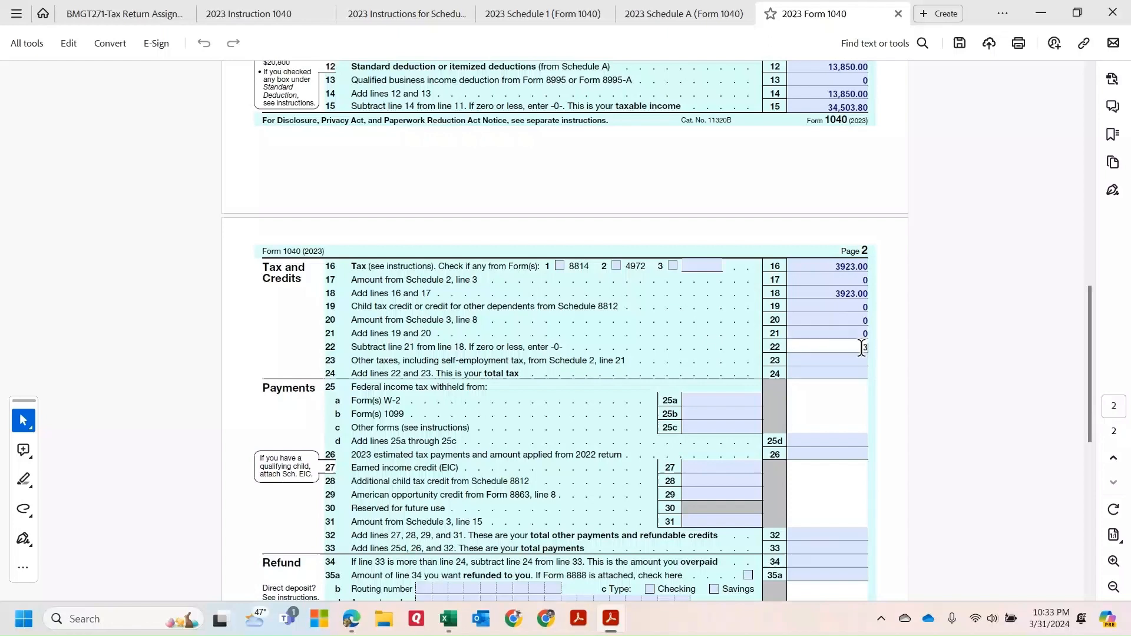
{"action": "type", "text": ",923.00"}
{"action": "left_click", "coordinate": [833, 357]}
{"action": "type", "text": "0"}
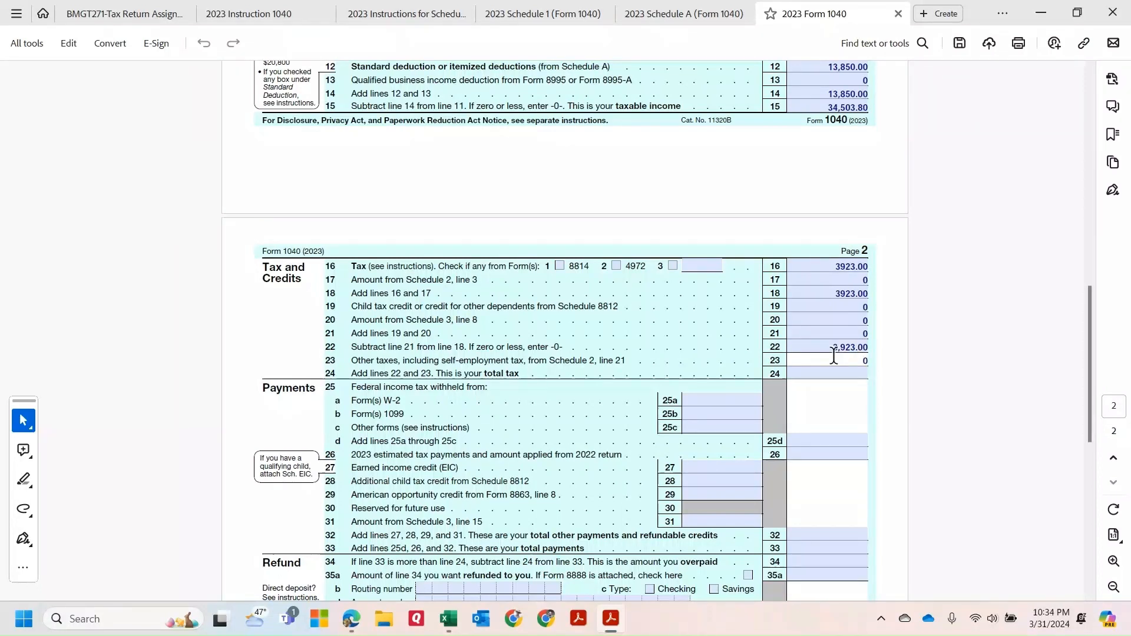
{"action": "left_click", "coordinate": [848, 373]}
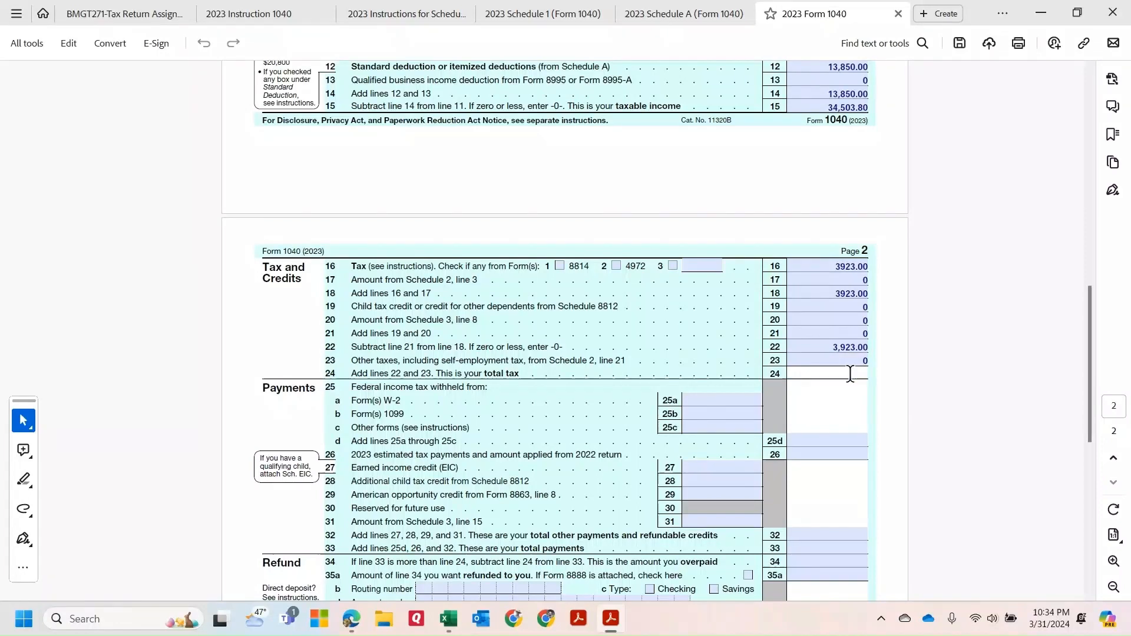
{"action": "type", "text": "3,923.00"}
- For line 25a, look up the federal income tax withheld on the W-2 in the Excel Tax Statements worksheet
{"action": "scroll", "coordinate": [849, 383], "scroll_direction": "down", "scroll_amount": 2}
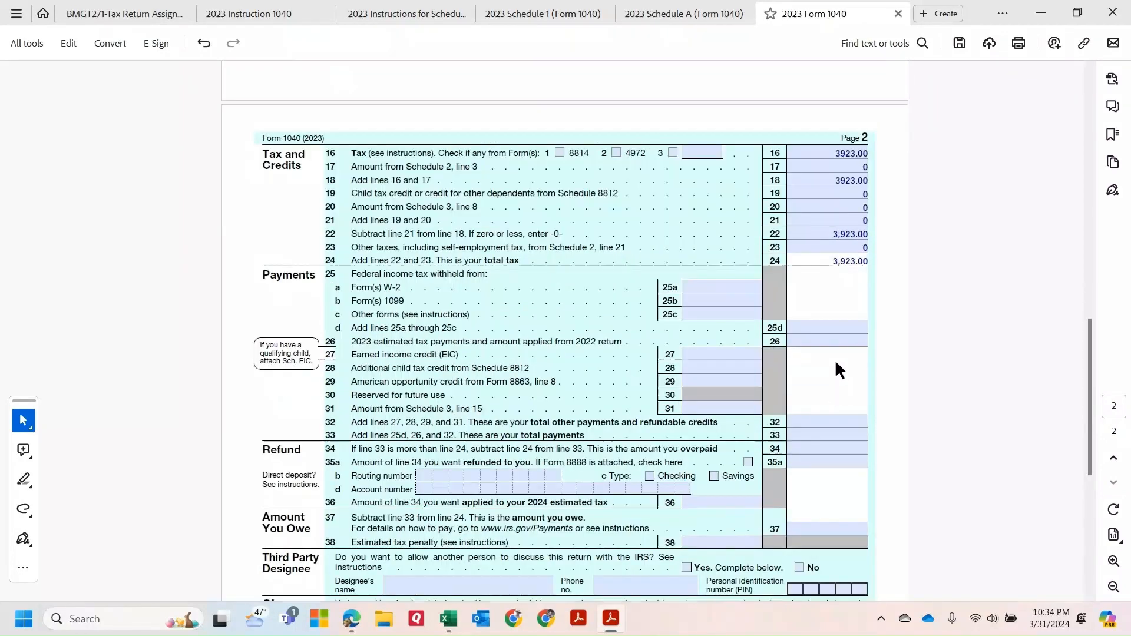
{"action": "left_click", "coordinate": [835, 359]}
{"action": "left_click_drag", "start_coordinate": [355, 286], "coordinate": [418, 285]}
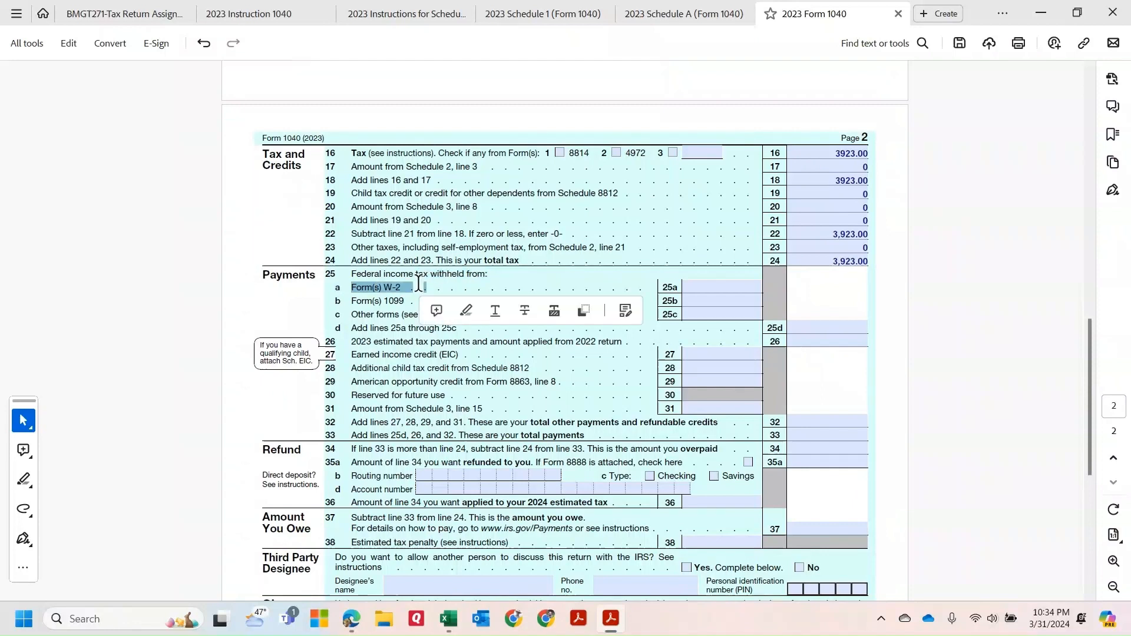
{"action": "left_click", "coordinate": [743, 287]}
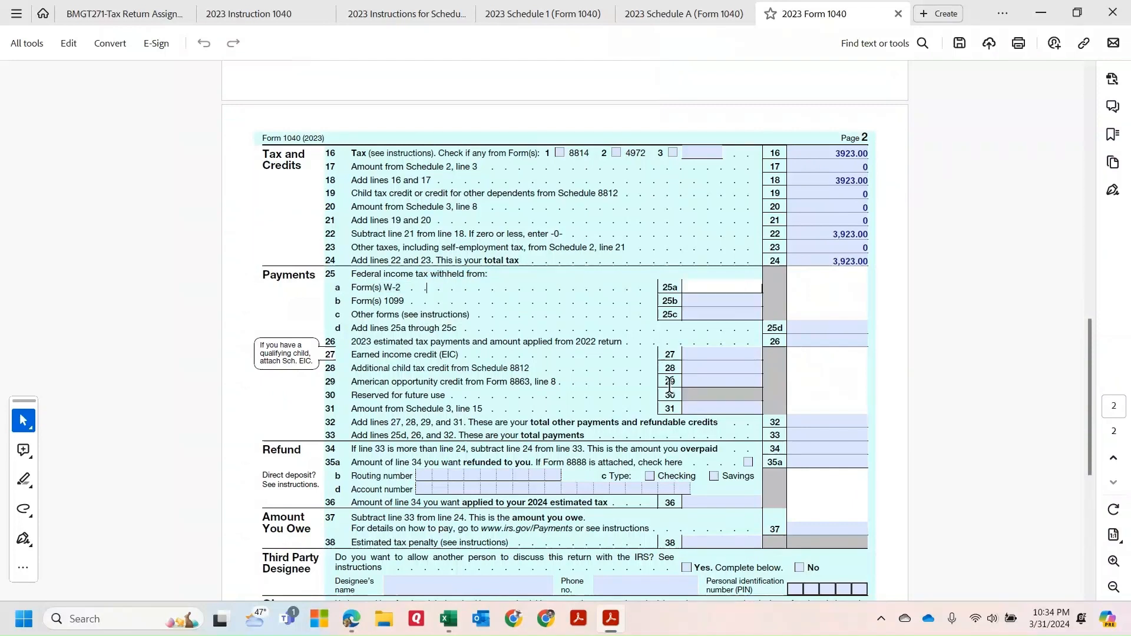
{"action": "mouse_move", "coordinate": [449, 629]}
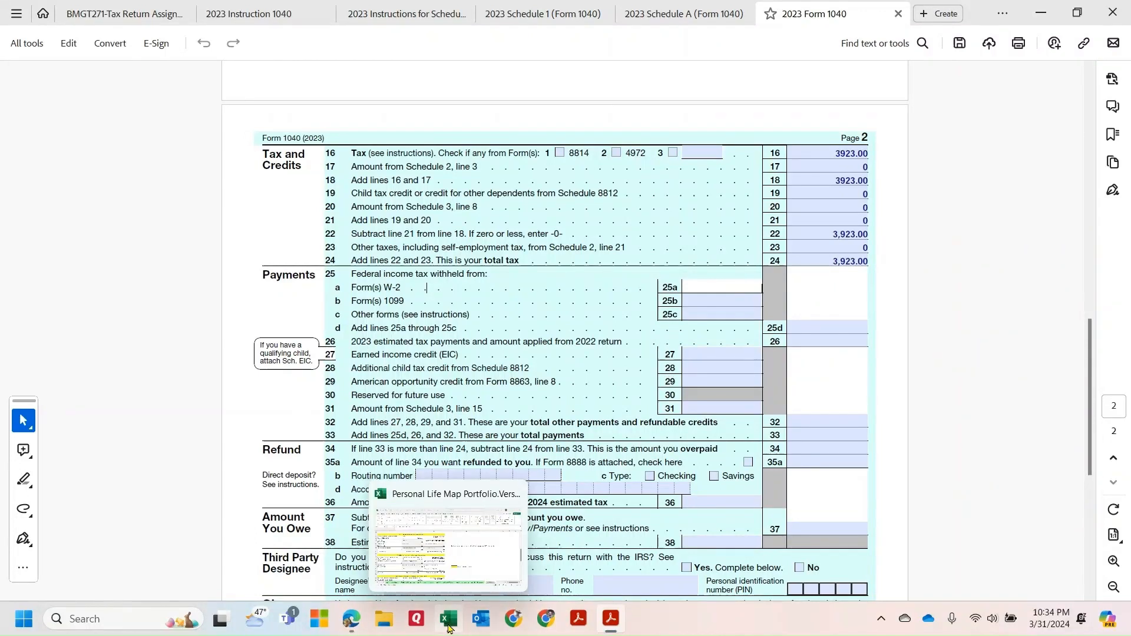
{"action": "left_click", "coordinate": [432, 530]}
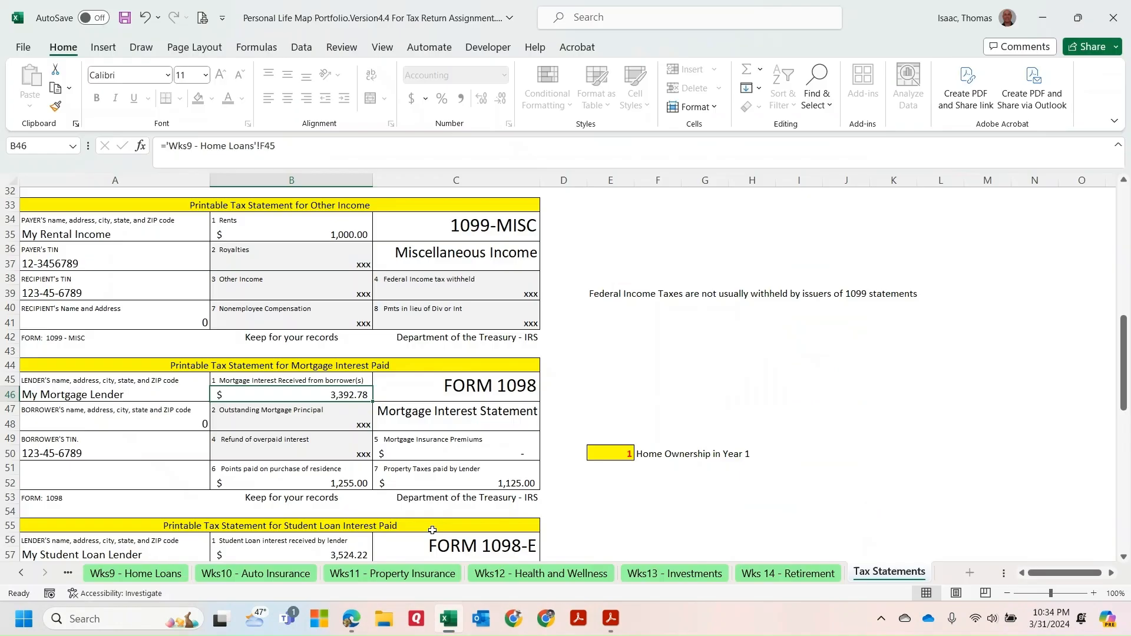
{"action": "scroll", "coordinate": [382, 459], "scroll_direction": "up", "scroll_amount": 10}
{"action": "scroll", "coordinate": [383, 458], "scroll_direction": "up", "scroll_amount": 1}
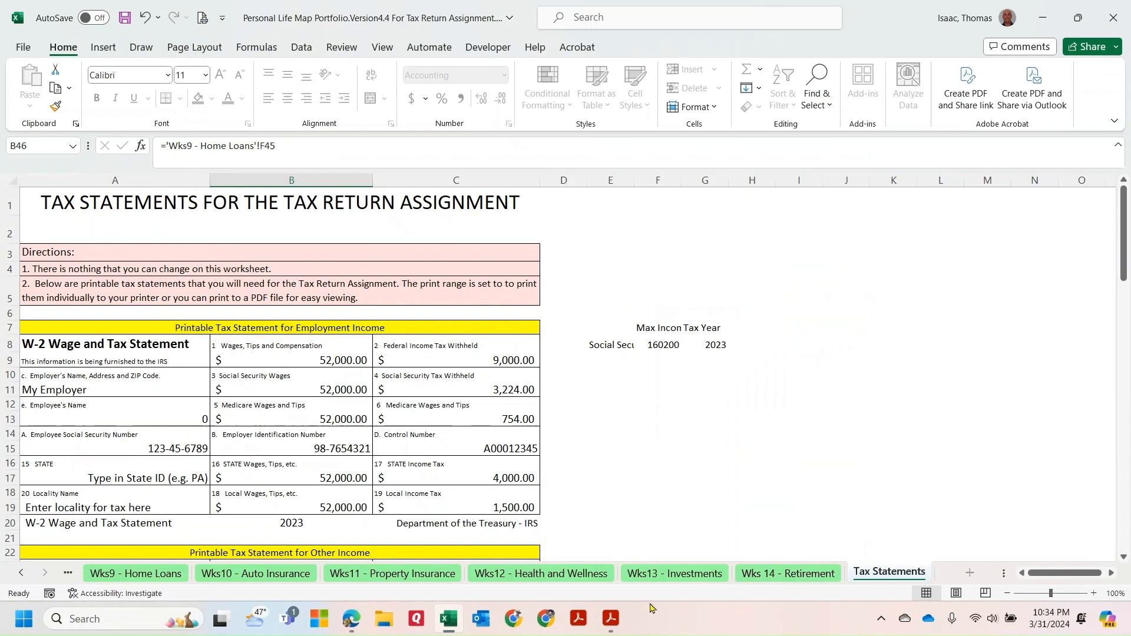
- Return to the 2023 Form 1040 in Acrobat and enter 9,000.00 as the W-2 withholding on line 25a
{"action": "left_click", "coordinate": [610, 618]}
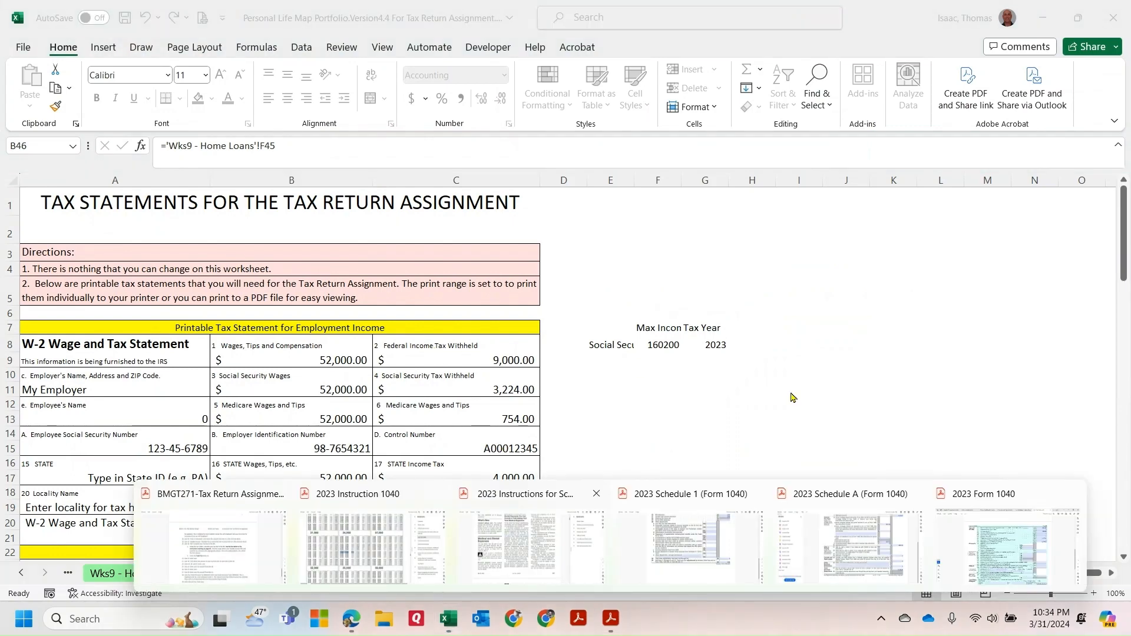
{"action": "left_click", "coordinate": [1015, 547]}
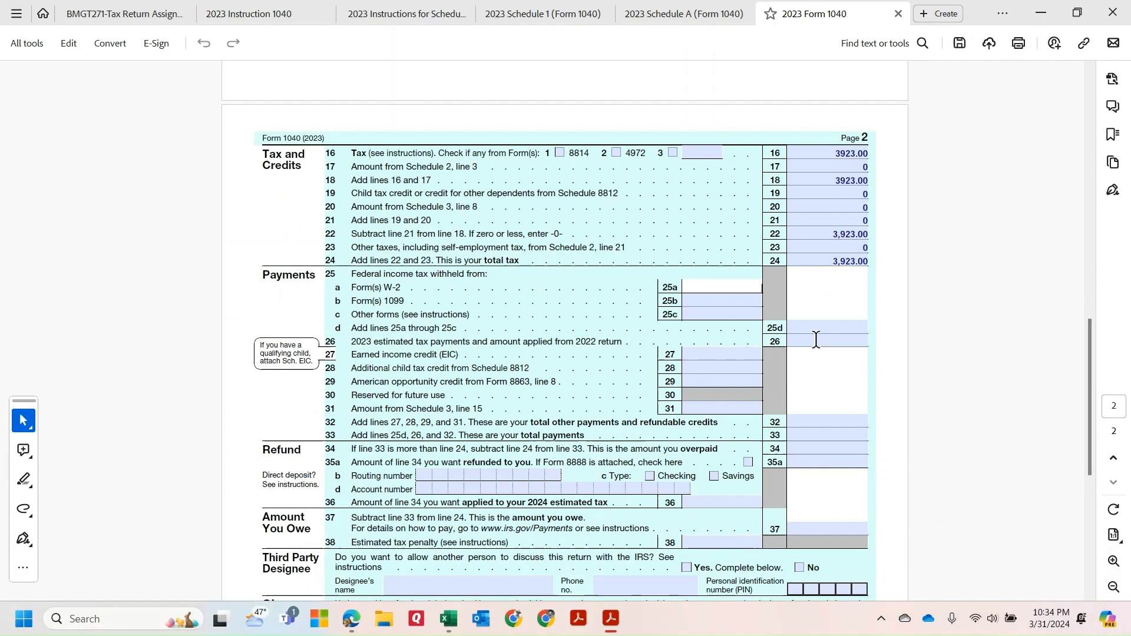
{"action": "type", "text": "9"}
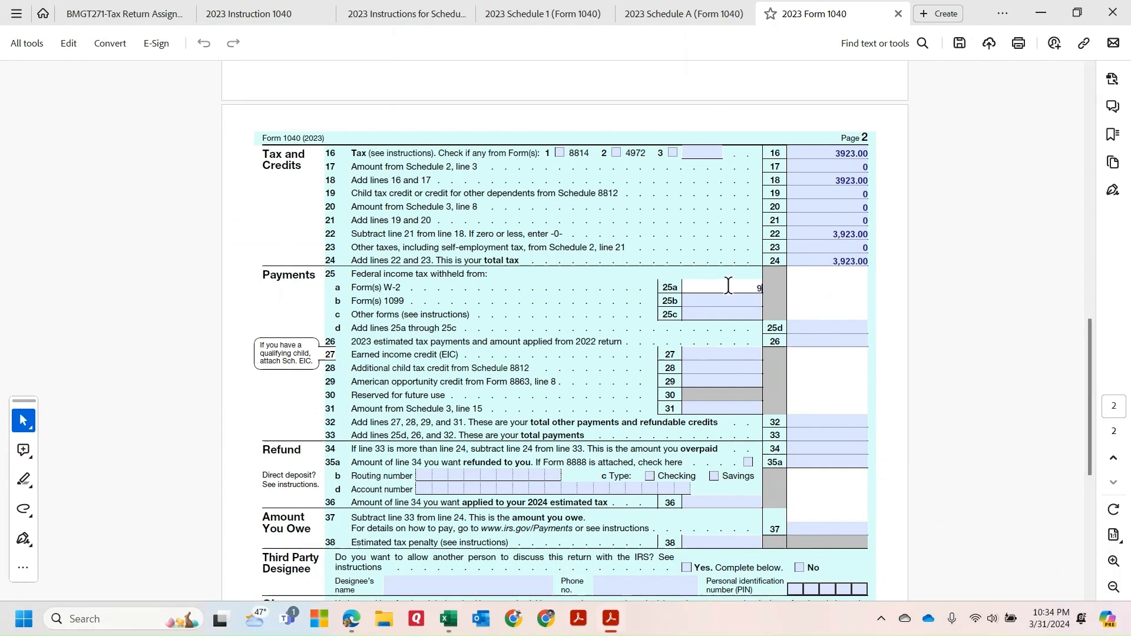
{"action": "type", "text": ",000.00"}
- Enter 0 for the Form 1099 and other forms withholding on lines 25b and 25c
{"action": "left_click", "coordinate": [730, 297]}
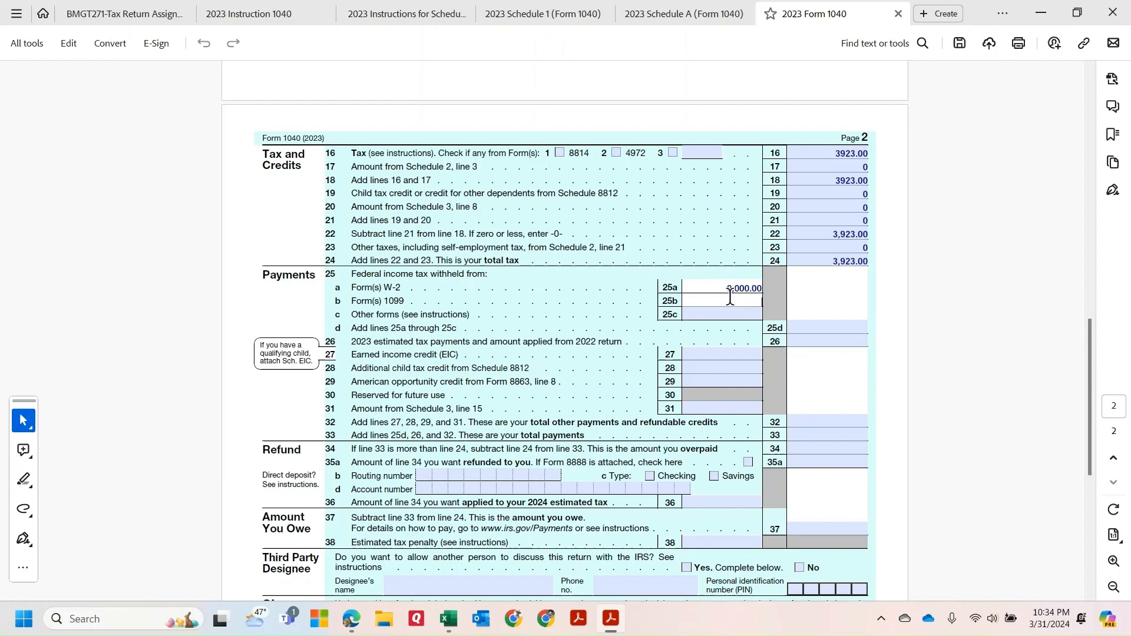
{"action": "type", "text": "0"}
{"action": "left_click", "coordinate": [756, 320]}
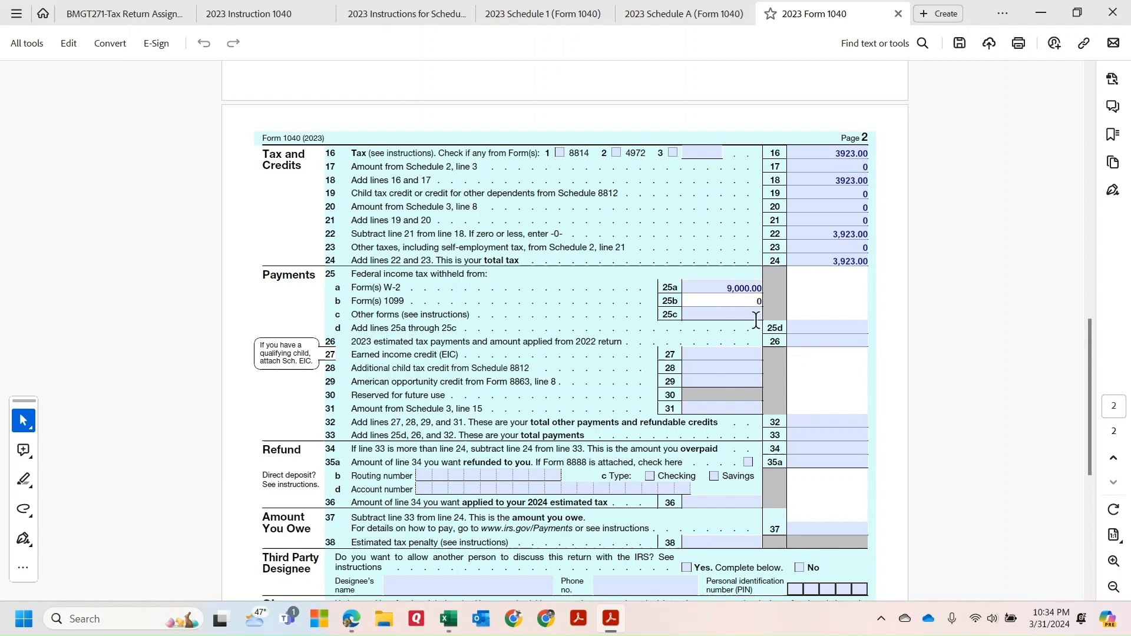
{"action": "left_click", "coordinate": [759, 317]}
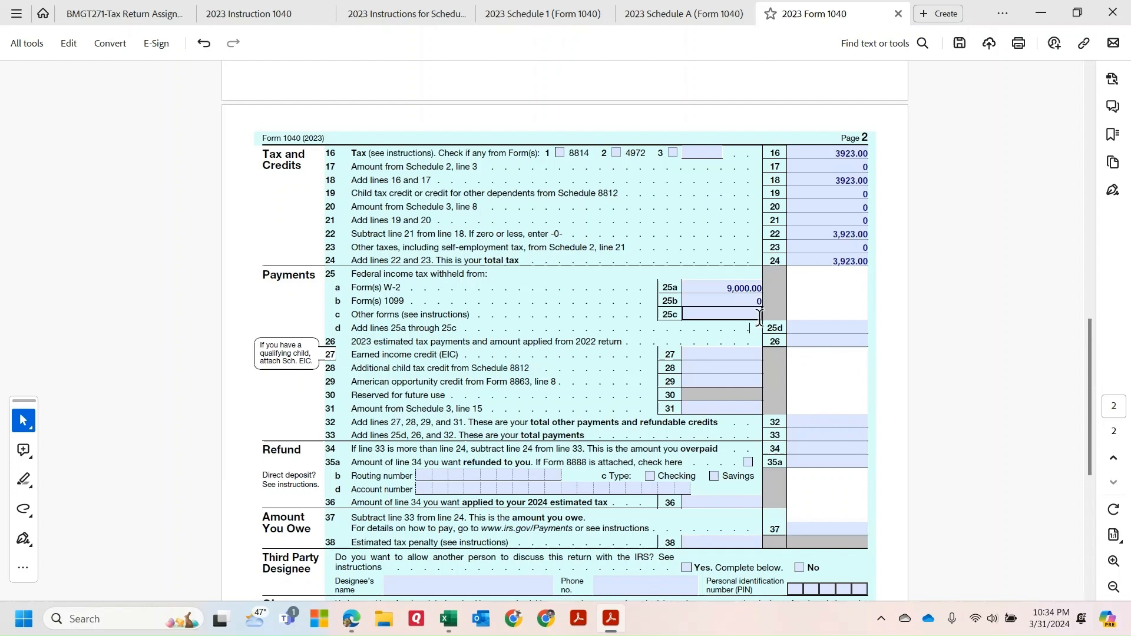
{"action": "type", "text": "0"}
- Enter 9,000.00 on line 25d as the total federal income tax withheld
{"action": "left_click", "coordinate": [788, 328]}
{"action": "left_click", "coordinate": [840, 328]}
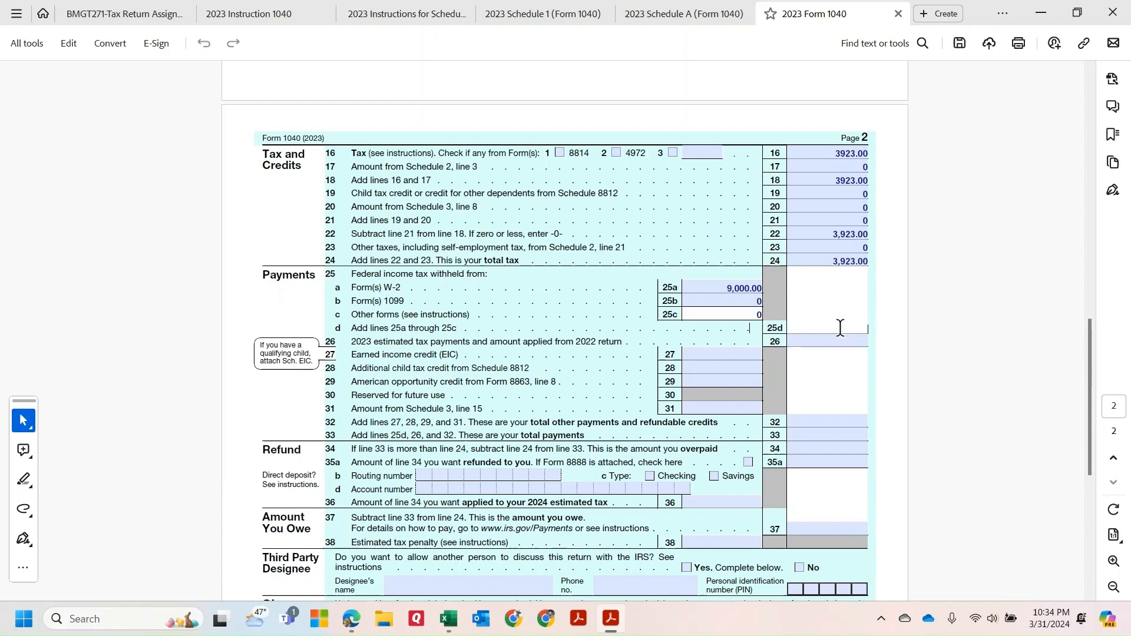
{"action": "type", "text": "9,"}
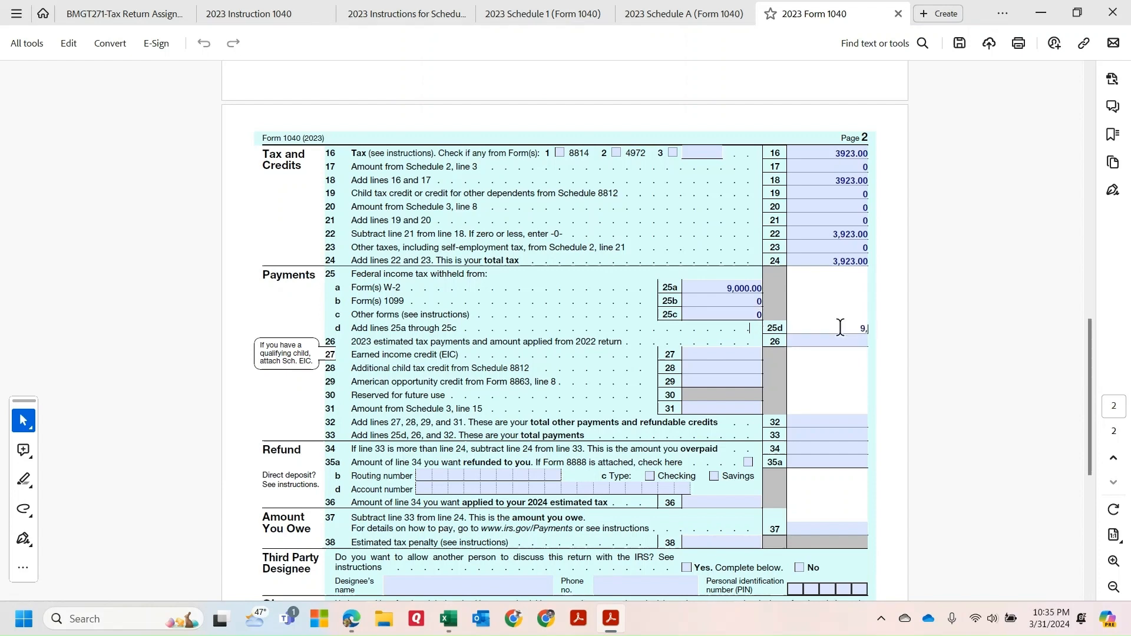
{"action": "type", "text": "000.00"}
{"action": "left_click", "coordinate": [834, 262]}
- Enter 0 on lines 26, 27, 28 and 31 of the Payments section, leaving line 29 blank
{"action": "left_click", "coordinate": [847, 340]}
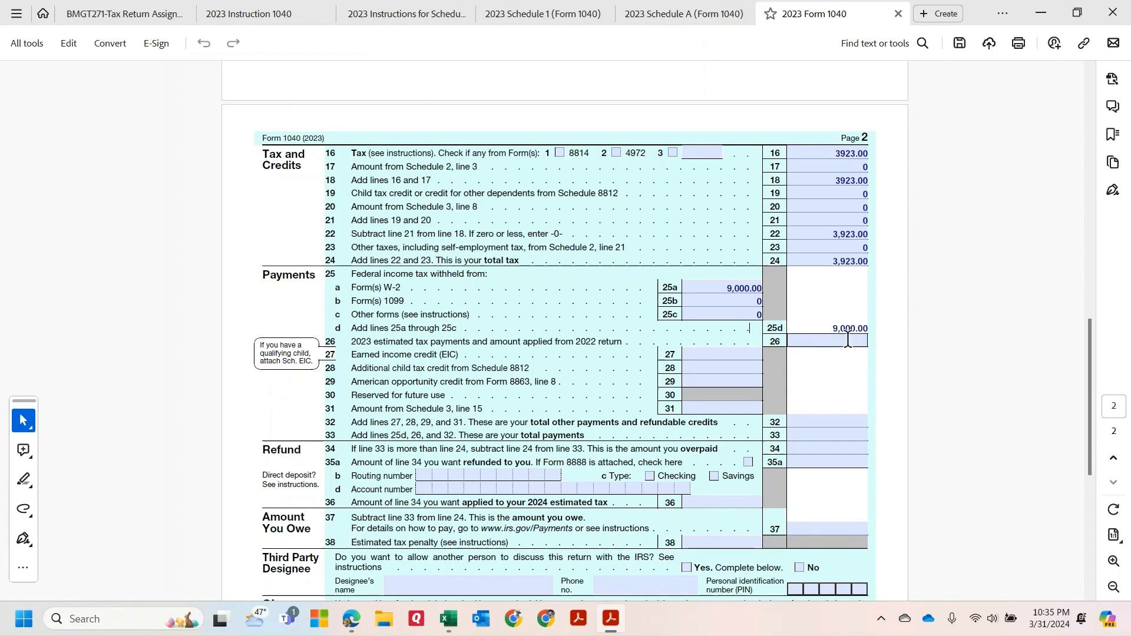
{"action": "left_click", "coordinate": [859, 340]}
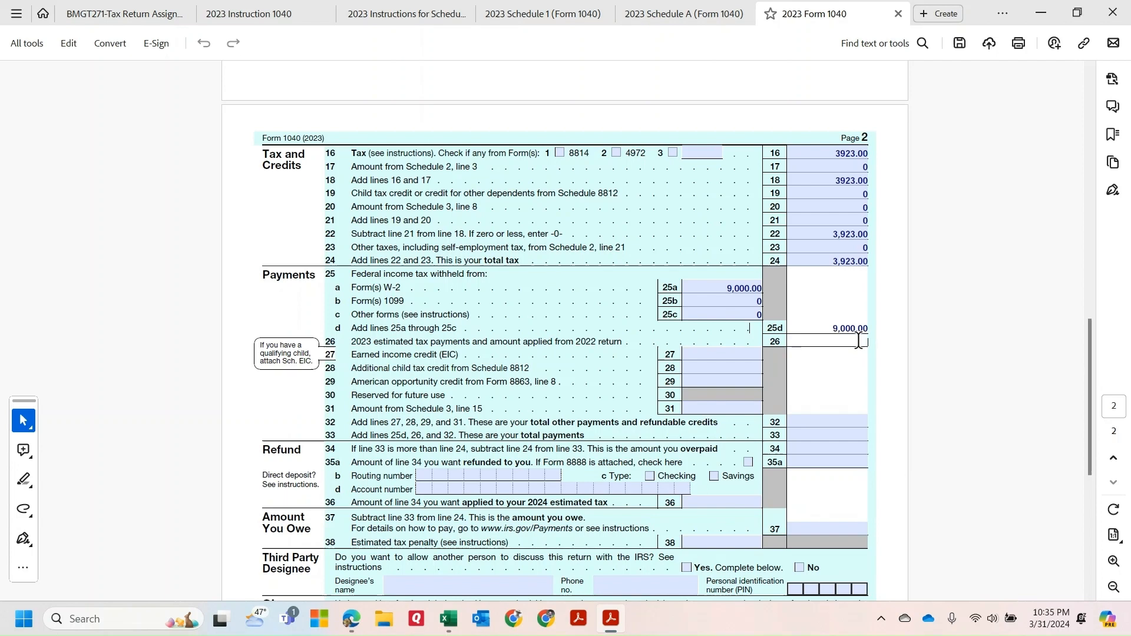
{"action": "type", "text": "0"}
{"action": "left_click", "coordinate": [724, 361]}
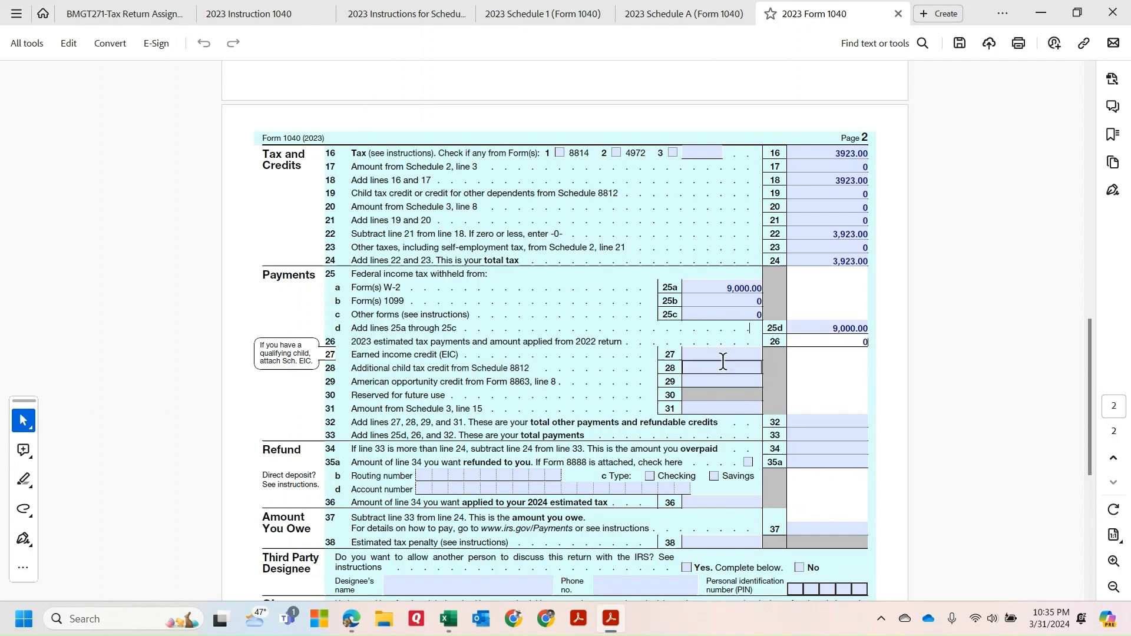
{"action": "left_click", "coordinate": [706, 357]}
{"action": "type", "text": "0"}
{"action": "left_click", "coordinate": [713, 368]}
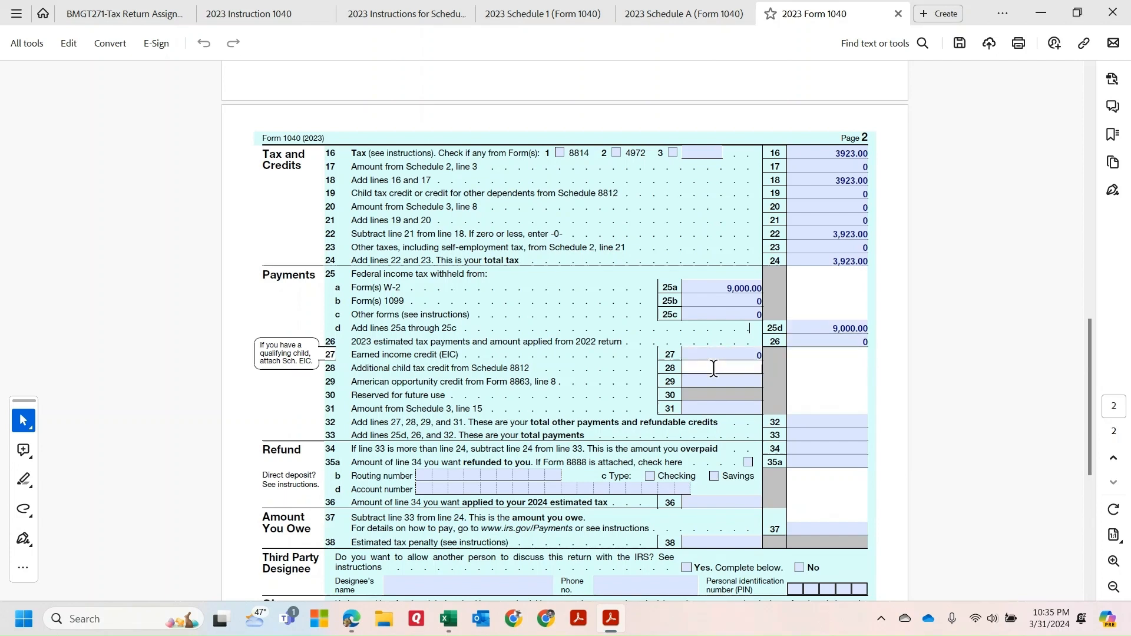
{"action": "type", "text": "0"}
{"action": "left_click", "coordinate": [720, 381]}
{"action": "left_click", "coordinate": [725, 407]}
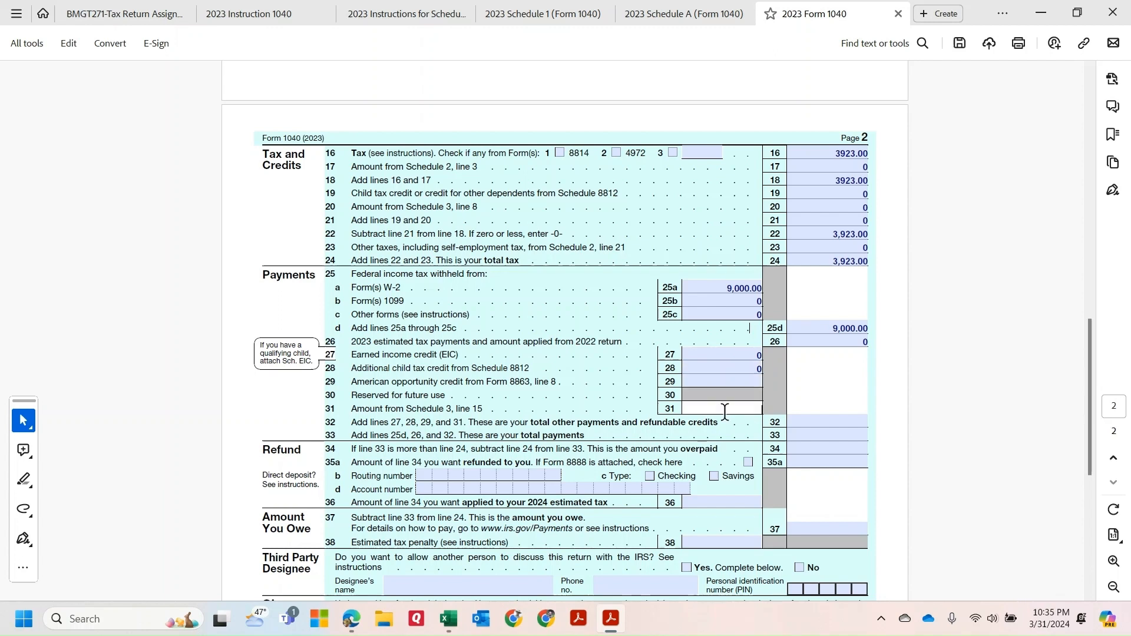
{"action": "type", "text": "0"}
- Enter 0 for total other payments and refundable credits on line 32 and 9,000 for total payments on line 33
{"action": "left_click", "coordinate": [811, 425]}
{"action": "left_click", "coordinate": [830, 422]}
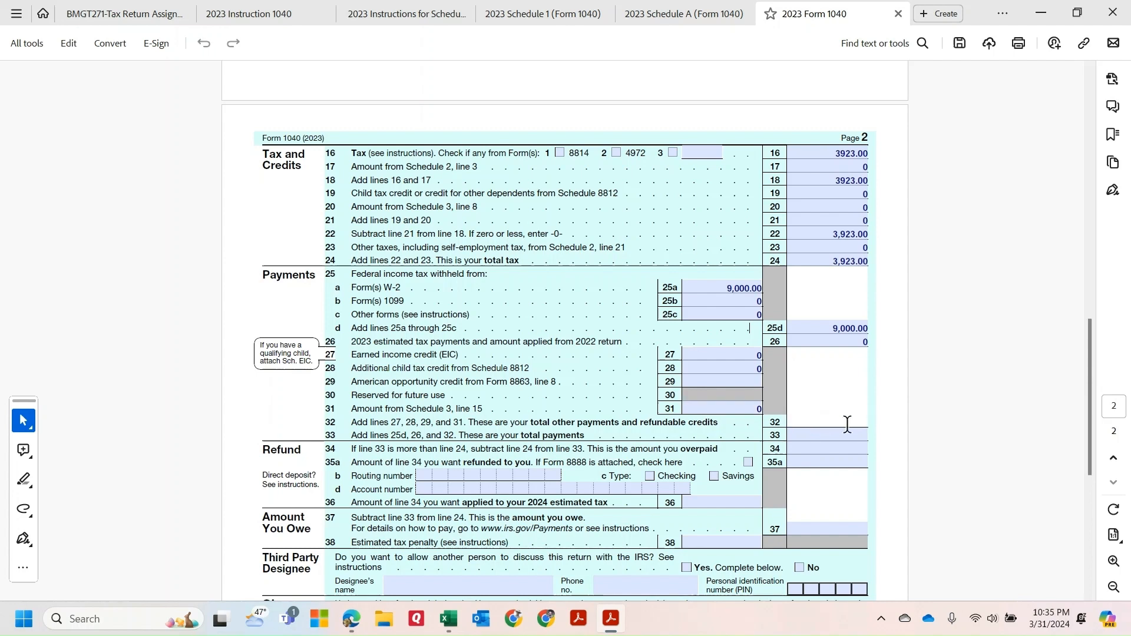
{"action": "type", "text": "0"}
{"action": "left_click", "coordinate": [857, 434]}
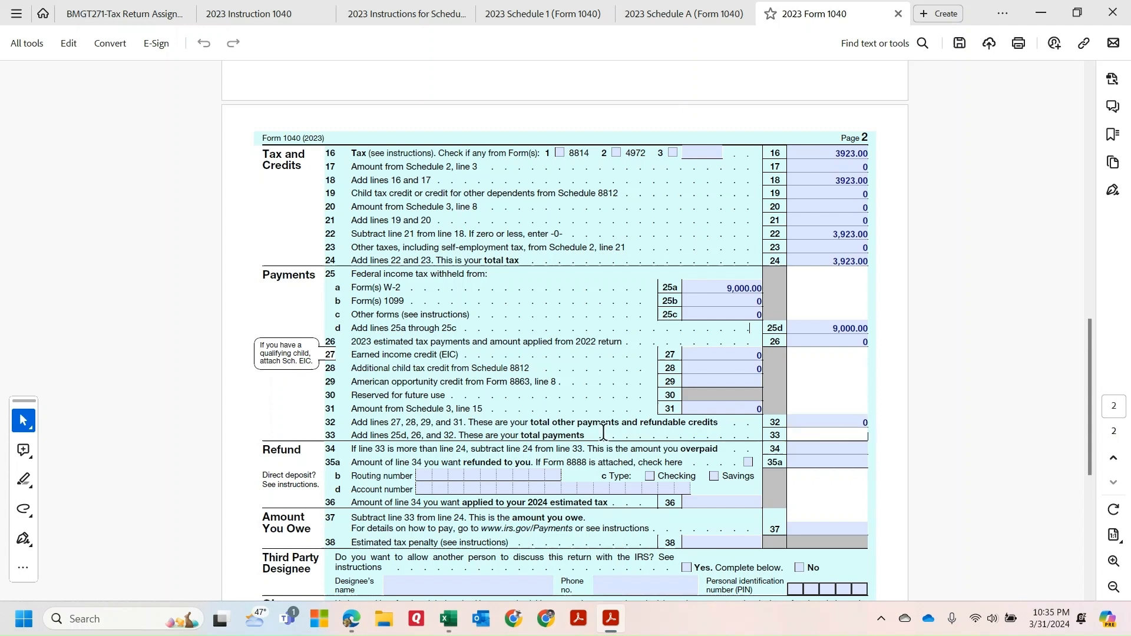
{"action": "type", "text": "9,000"}
- Enter 5,077 on line 34 of the Refund section as the overpaid amount
{"action": "left_click", "coordinate": [837, 458]}
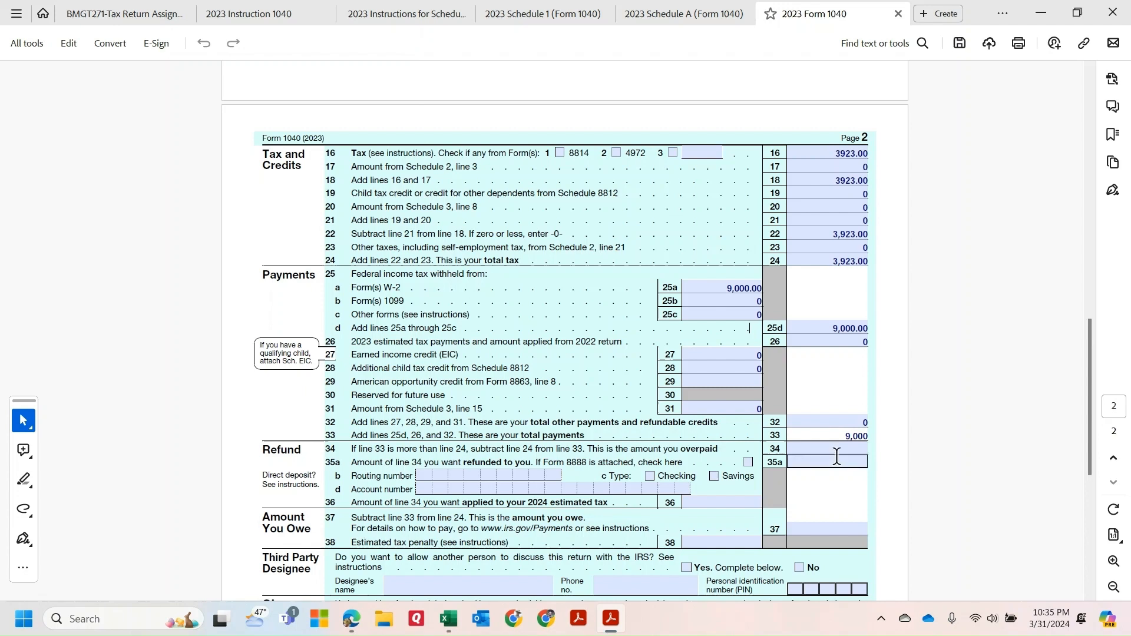
{"action": "left_click", "coordinate": [392, 455]}
{"action": "left_click", "coordinate": [826, 463]}
{"action": "left_click", "coordinate": [863, 449]}
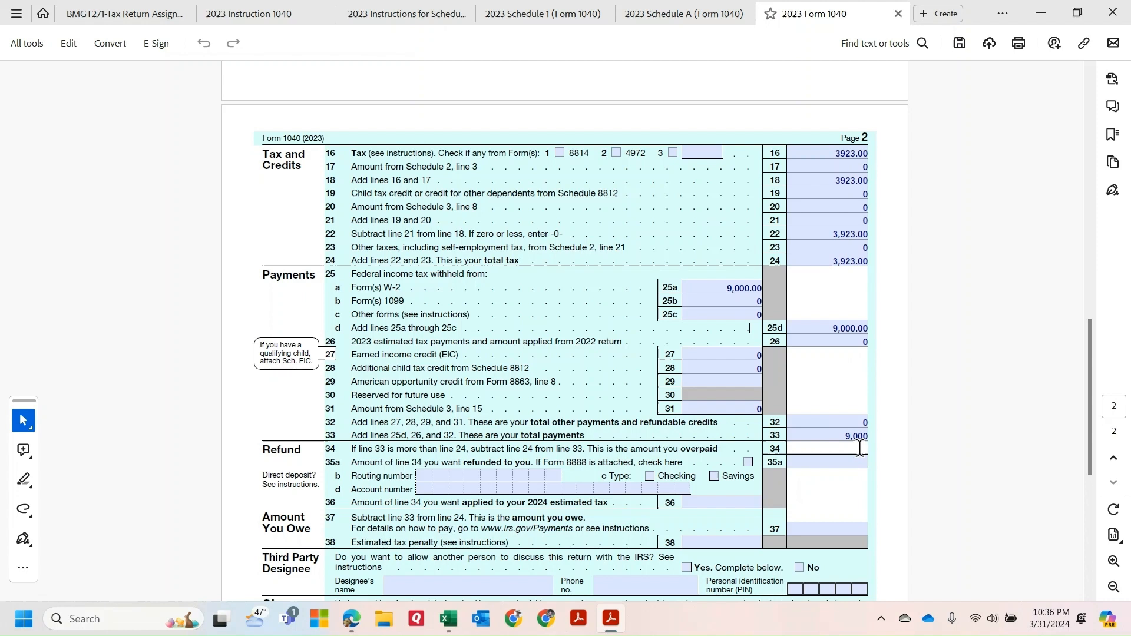
{"action": "type", "text": "5,77"}
{"action": "key", "text": "Left"}
{"action": "key", "text": "Left"}
{"action": "type", "text": "0"}
{"action": "left_click", "coordinate": [864, 455]}
{"action": "key", "text": "BackSpace"}
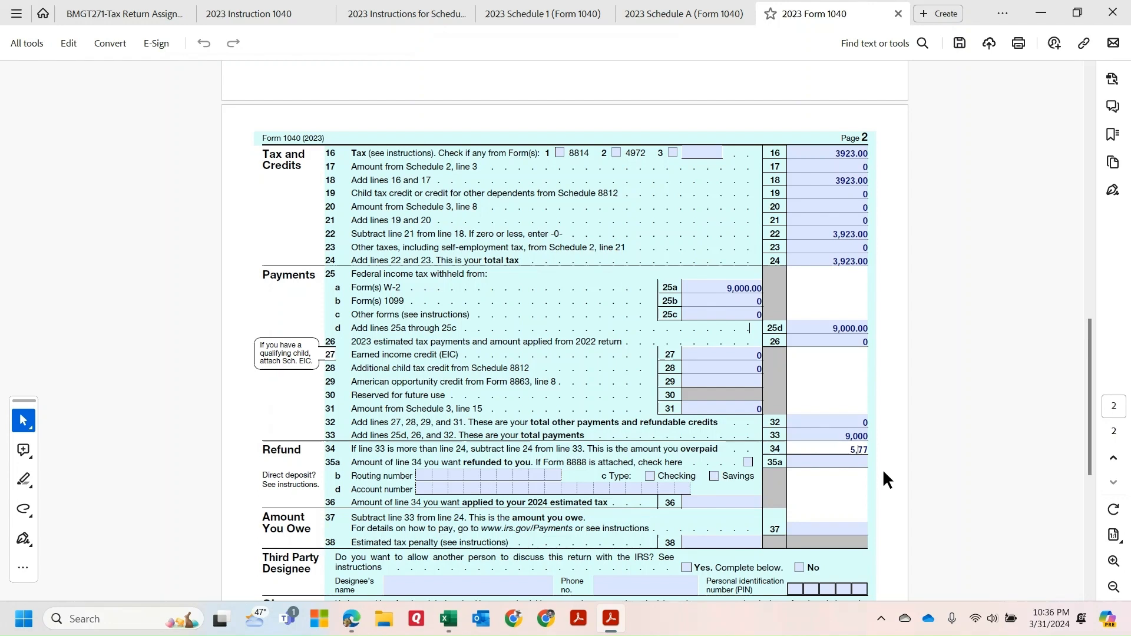
{"action": "type", "text": "0"}
- Enter 5,077 on line 35a as the amount to be refunded, leaving the routing and account numbers blank
{"action": "left_click", "coordinate": [835, 463]}
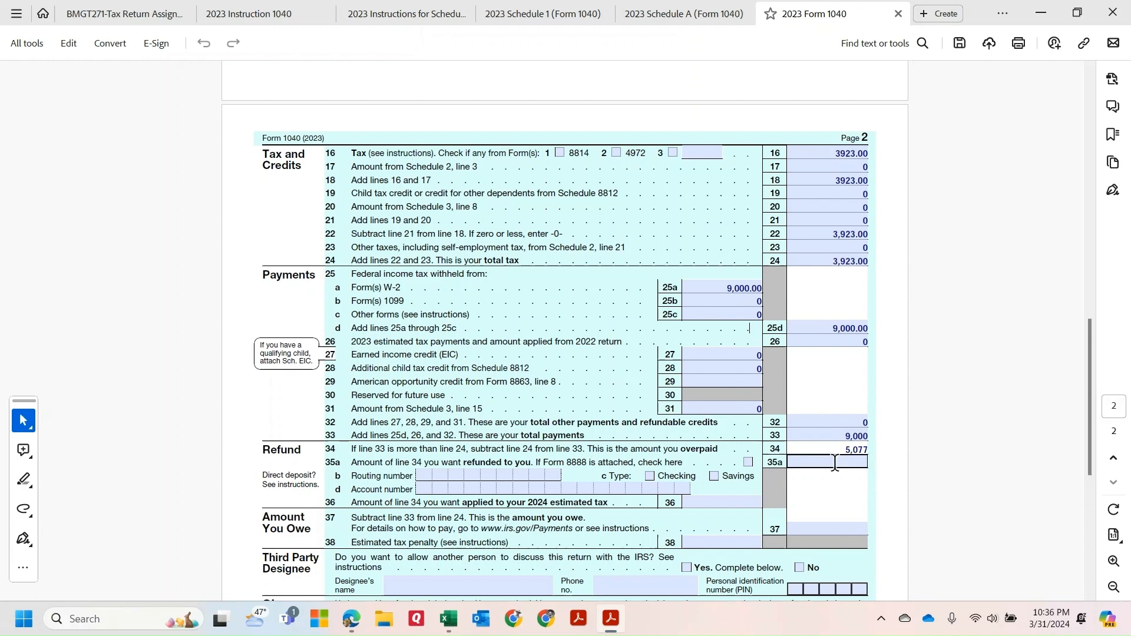
{"action": "left_click", "coordinate": [876, 486]}
{"action": "type", "text": "5,"}
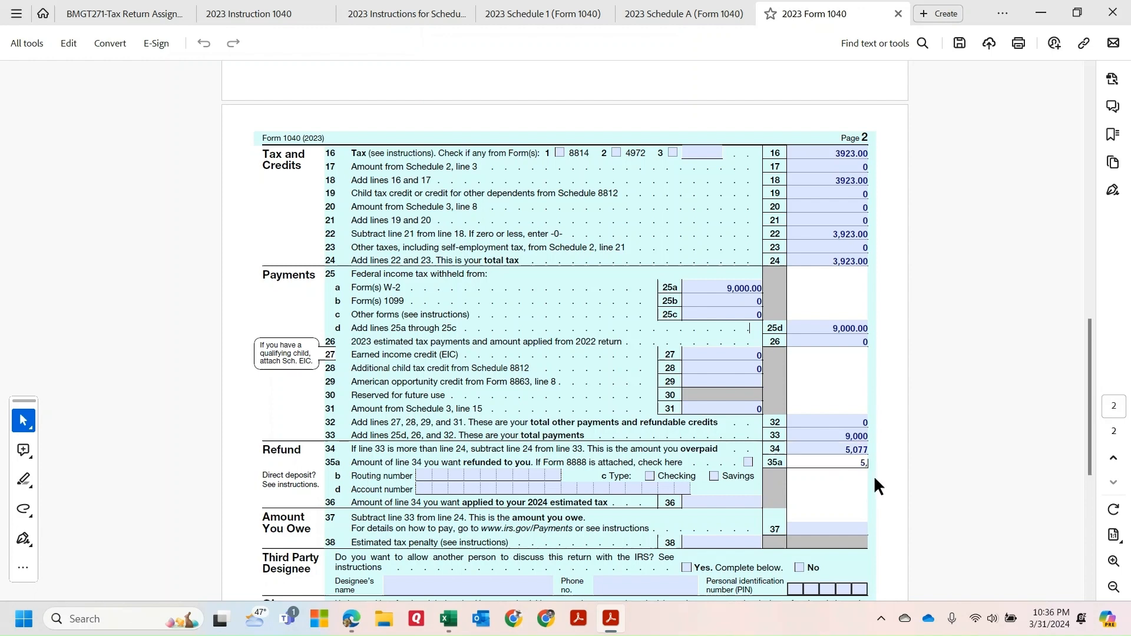
{"action": "type", "text": "077"}
{"action": "left_click", "coordinate": [501, 475]}
{"action": "left_click", "coordinate": [634, 483]}
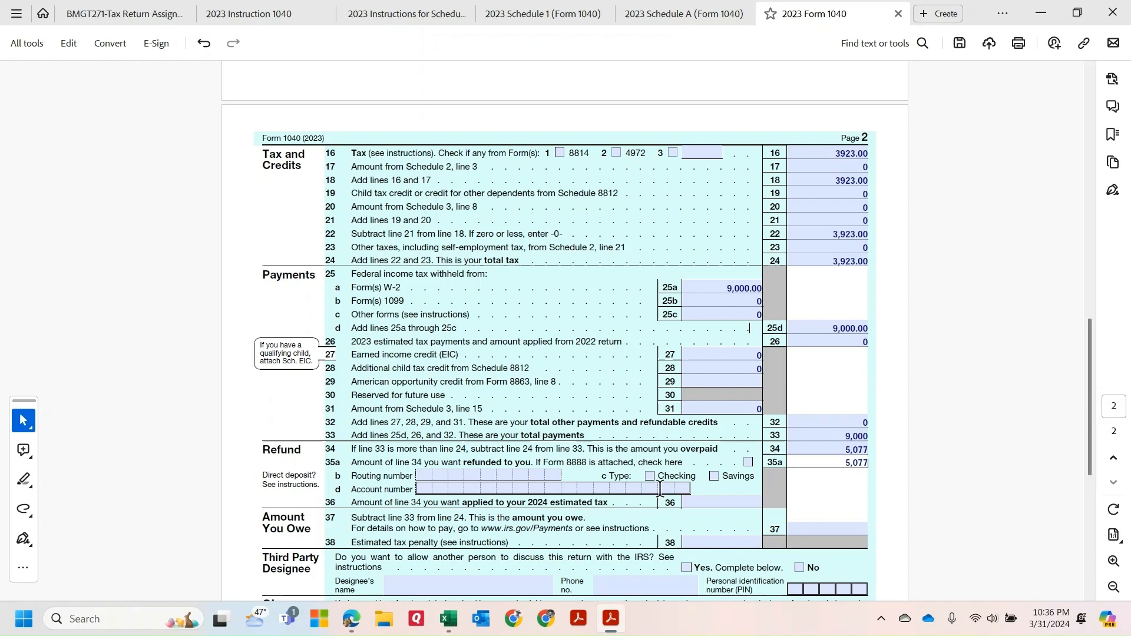
{"action": "left_click", "coordinate": [740, 489]}
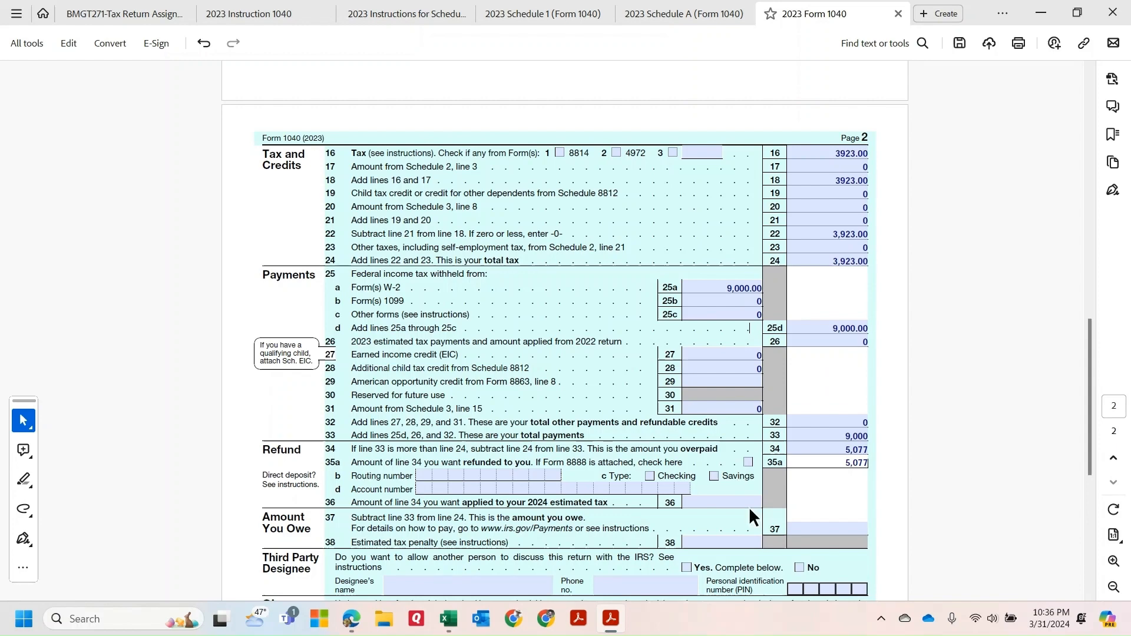
- Switch to the Excel workbook and set FEDERAL Income Taxes Withheld to 3000 on the Wks4 Income and Taxes worksheet
{"action": "left_click", "coordinate": [448, 622]}
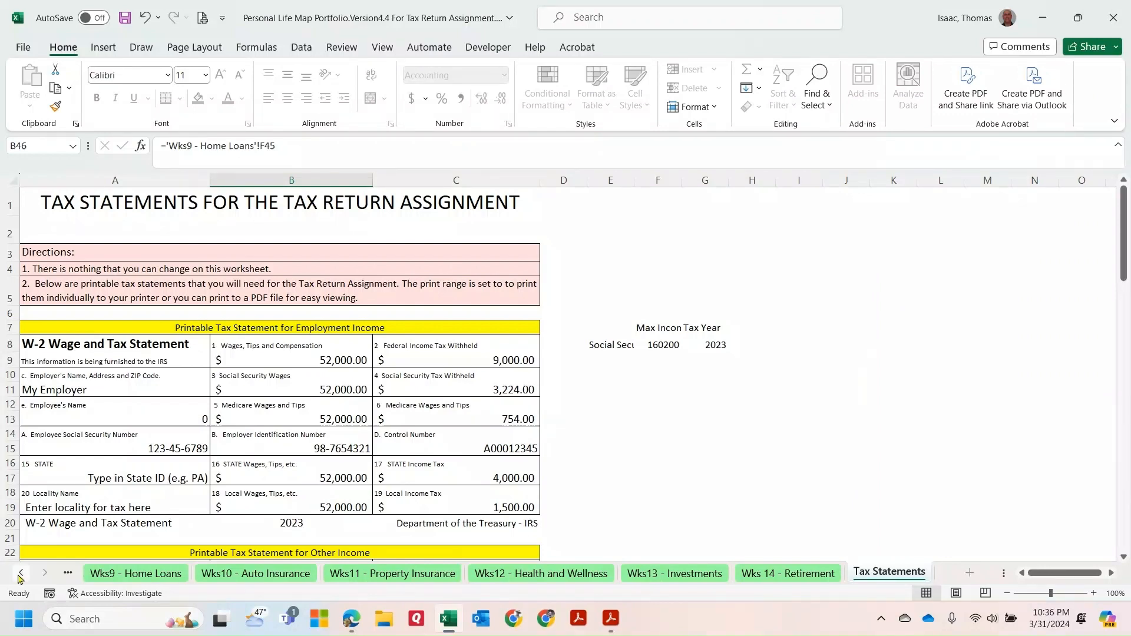
{"action": "left_click", "coordinate": [20, 573]}
{"action": "left_click", "coordinate": [20, 573]}
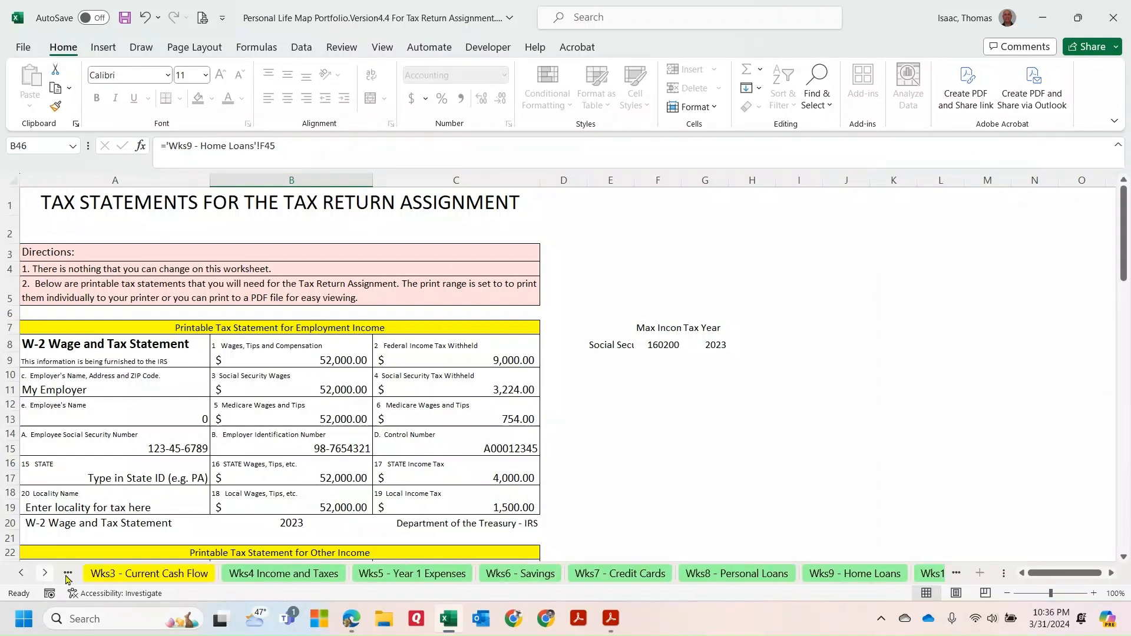
{"action": "left_click", "coordinate": [268, 574]}
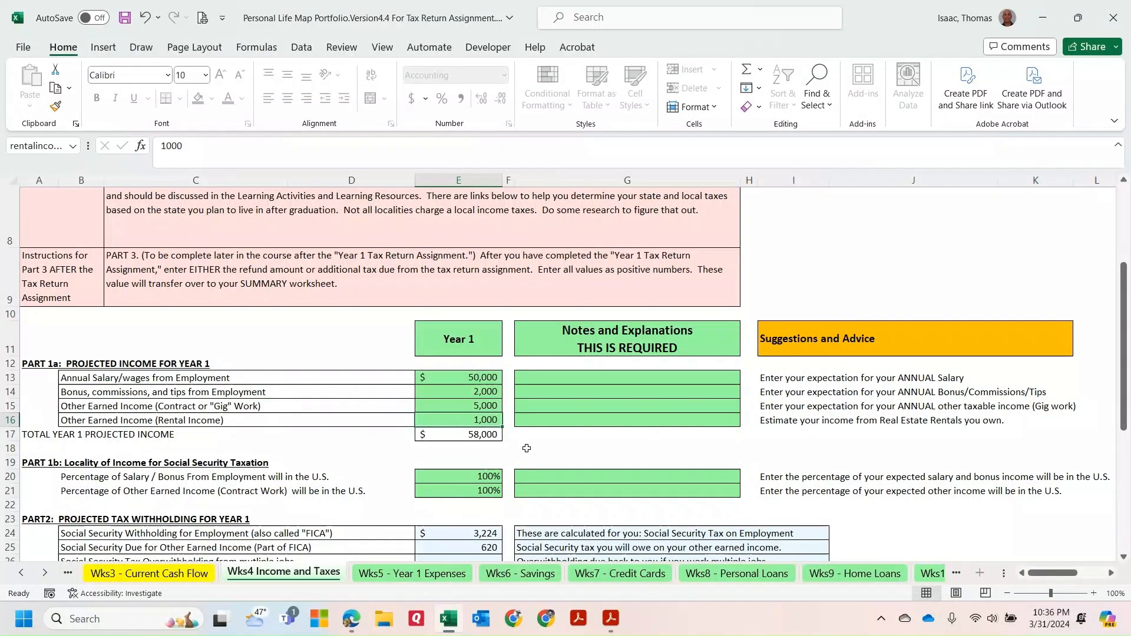
{"action": "scroll", "coordinate": [527, 448], "scroll_direction": "down", "scroll_amount": 2}
{"action": "left_click", "coordinate": [490, 436]}
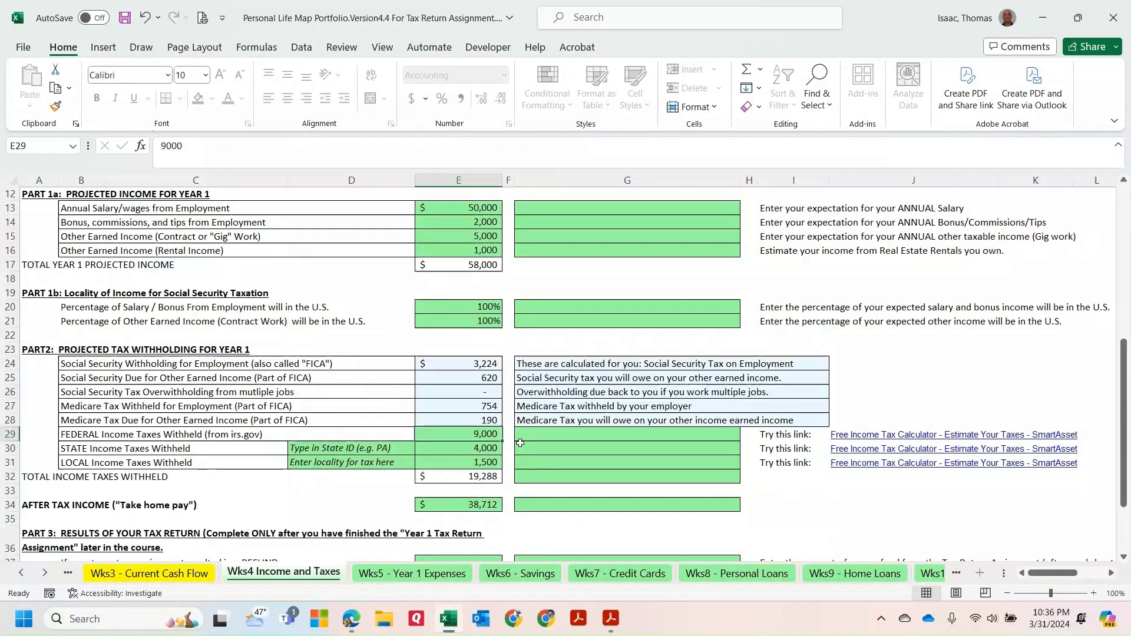
{"action": "type", "text": "3000"}
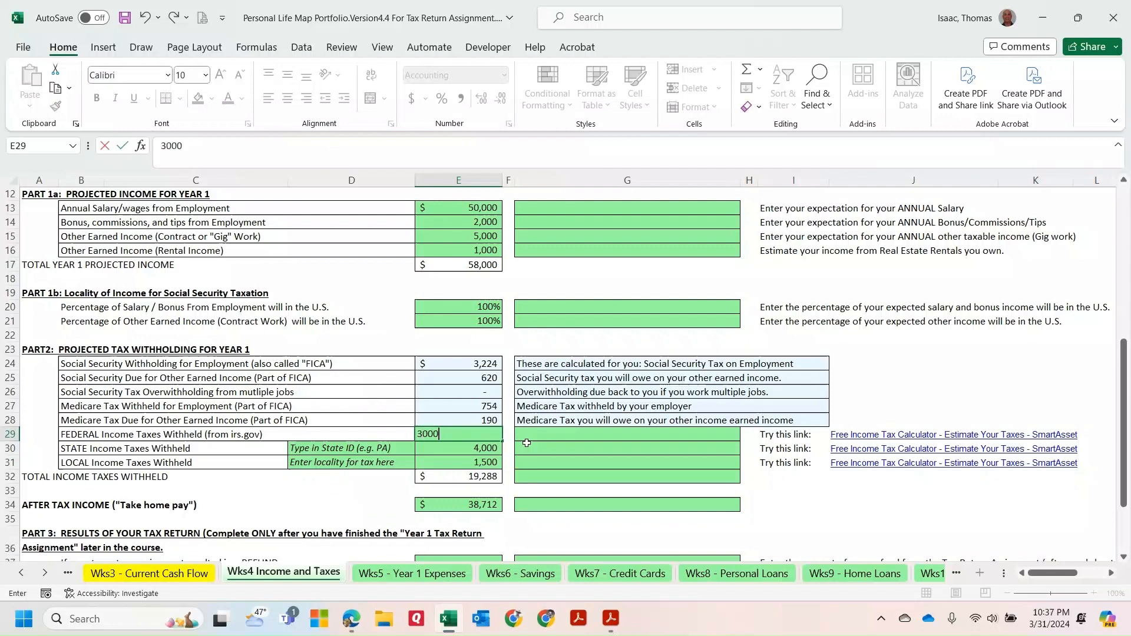
{"action": "key", "text": "Return"}
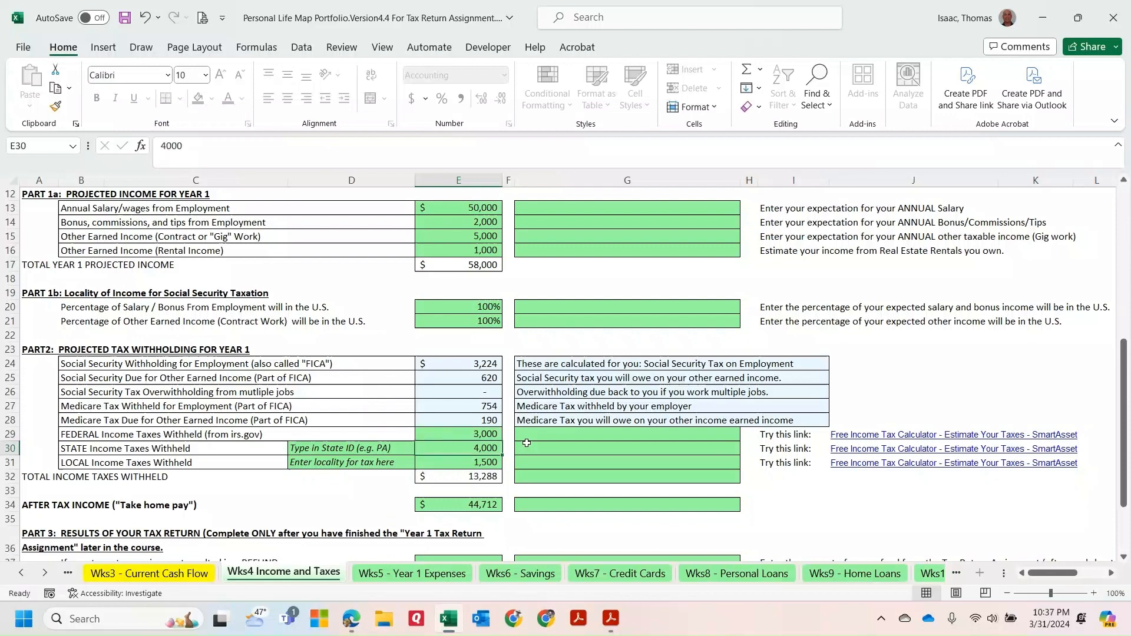
- Check the W-2 on the Tax Statements worksheet, then return to Form 1040 and set lines 25a and 25d to 3,000.00
{"action": "left_click", "coordinate": [43, 573]}
{"action": "left_click", "coordinate": [43, 573]}
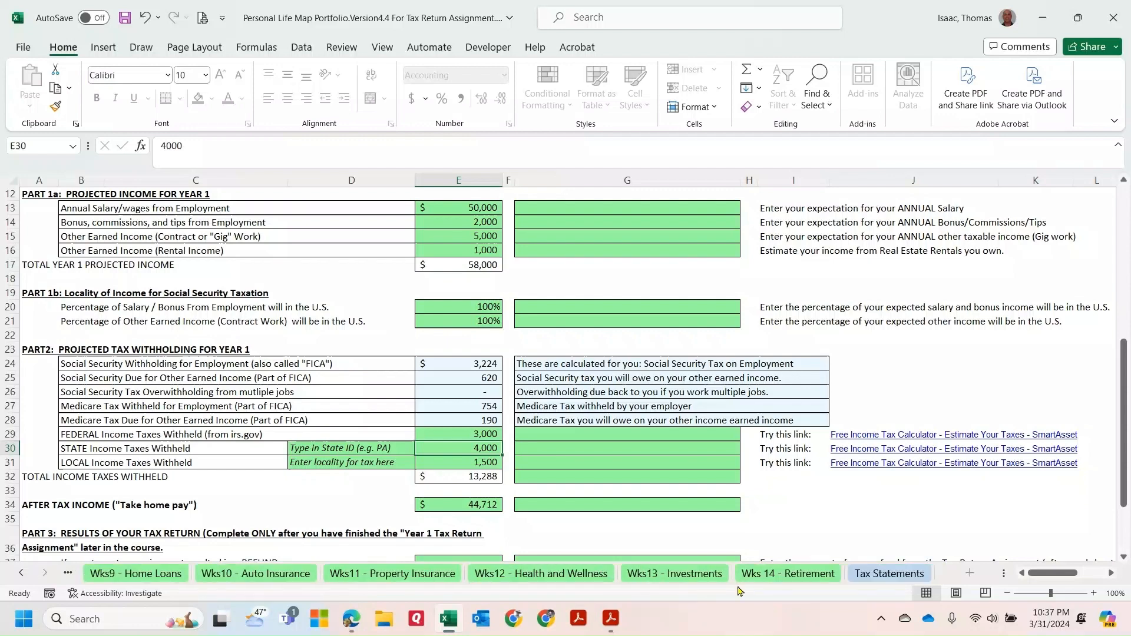
{"action": "left_click", "coordinate": [876, 573]}
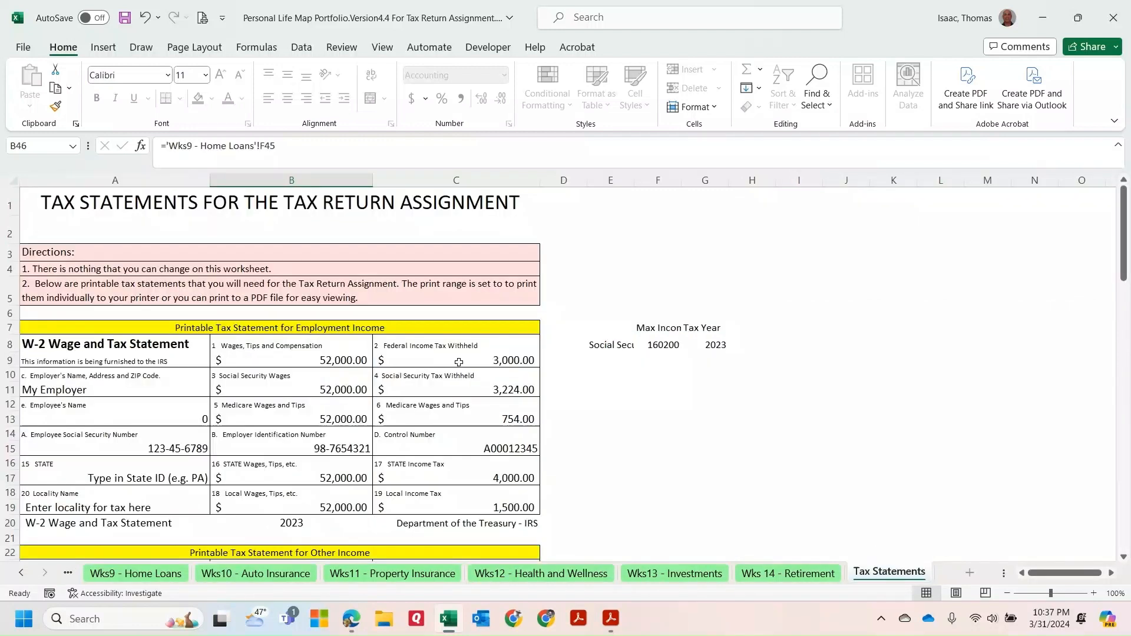
{"action": "left_click", "coordinate": [443, 616]}
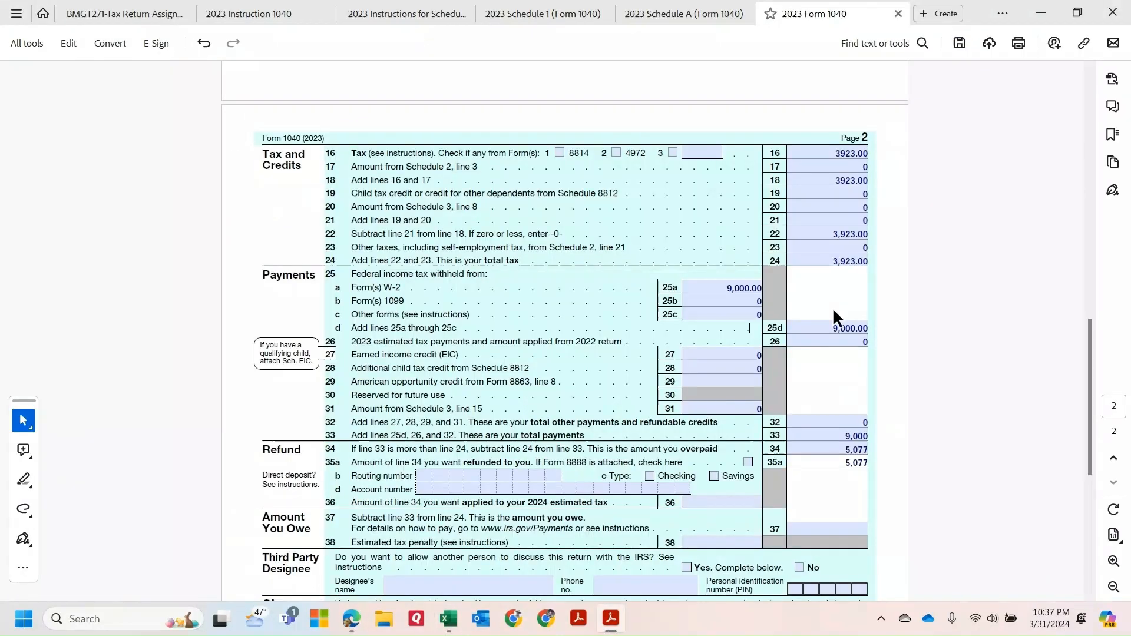
{"action": "left_click", "coordinate": [727, 288]}
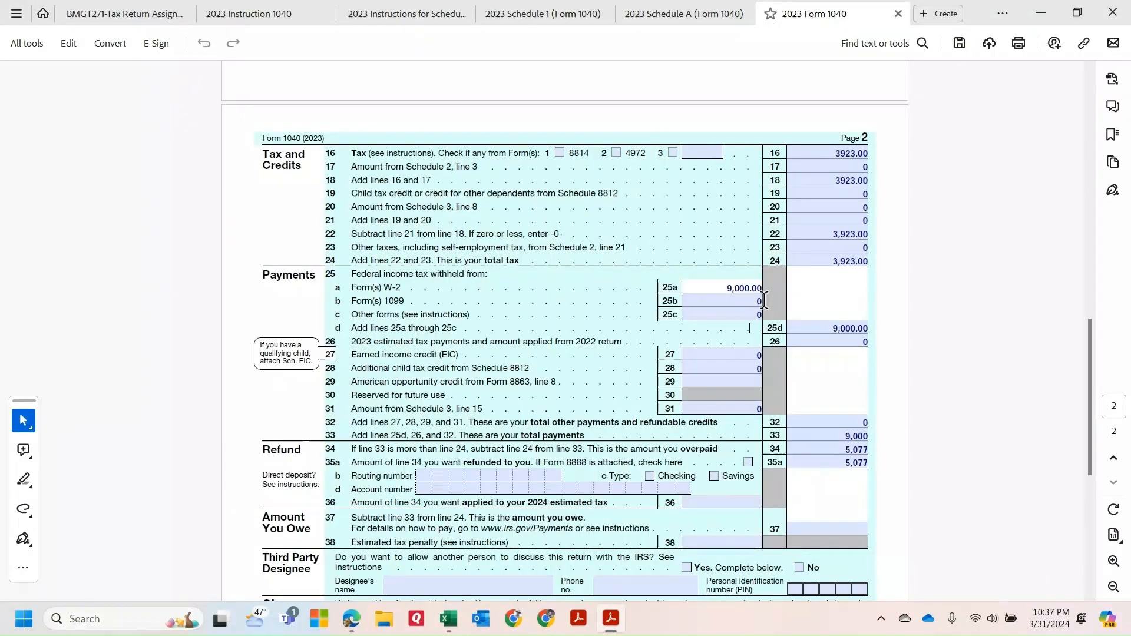
{"action": "key", "text": "Delete"}
{"action": "type", "text": "3"}
{"action": "left_click", "coordinate": [844, 330]}
{"action": "left_click", "coordinate": [854, 340]}
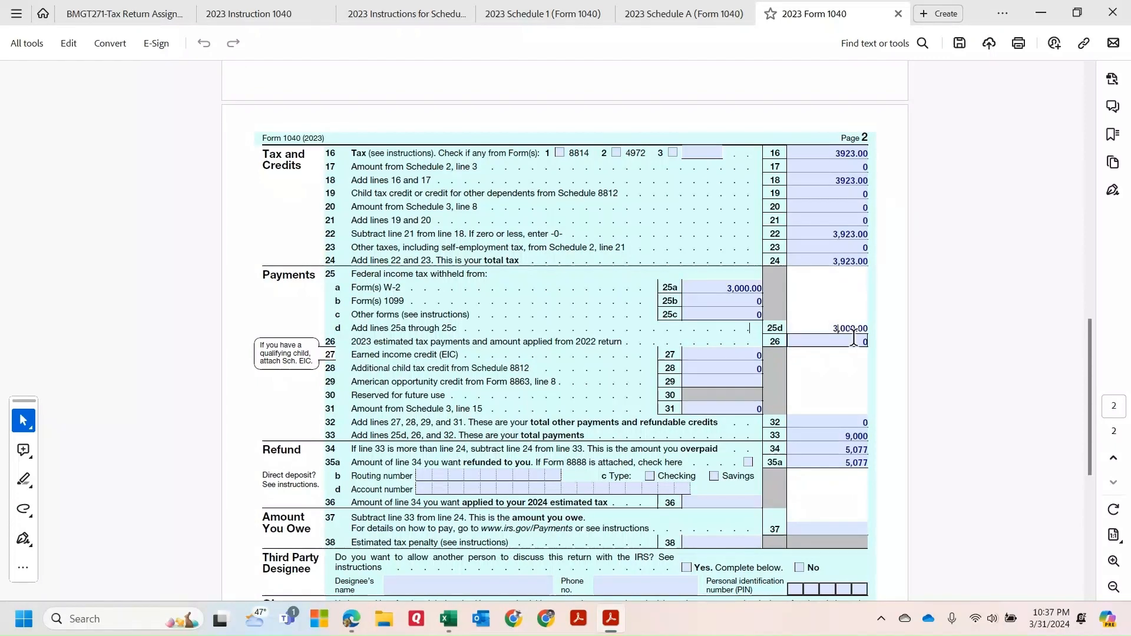
- Set the total payments on line 33 to 3,000
{"action": "left_click", "coordinate": [861, 420]}
{"action": "left_click", "coordinate": [854, 436]}
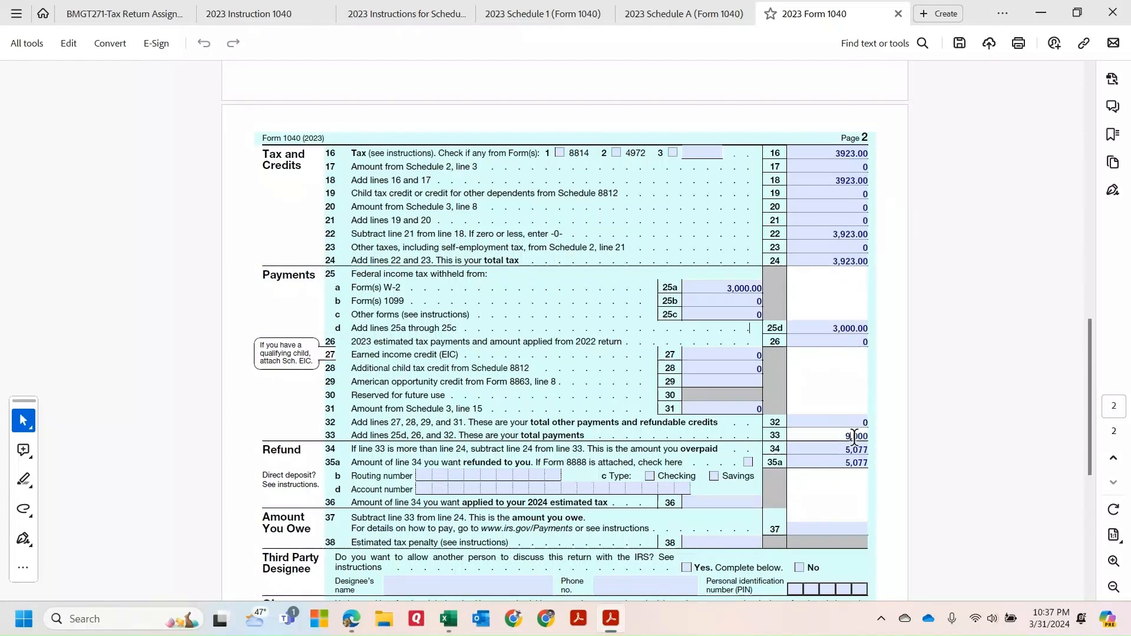
{"action": "key", "text": "BackSpace"}
{"action": "type", "text": "3"}
- Clear the overpaid amount on line 34 and the refund amount on line 35a
{"action": "left_click", "coordinate": [861, 451]}
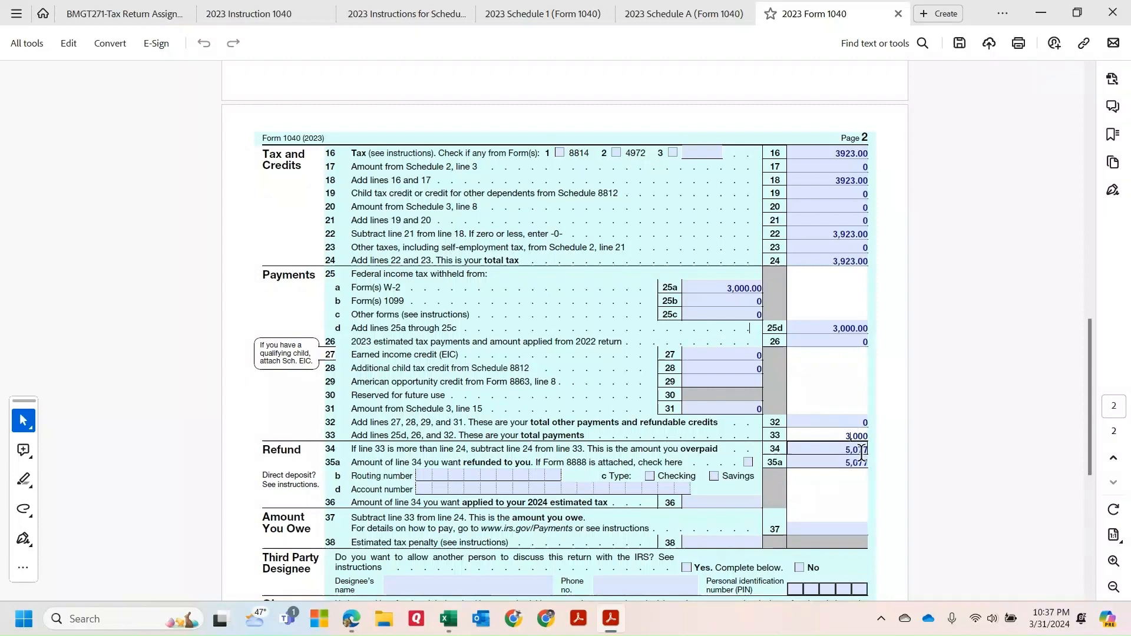
{"action": "left_click", "coordinate": [877, 453]}
{"action": "key", "text": "BackSpace"}
{"action": "key", "text": "BackSpace"}
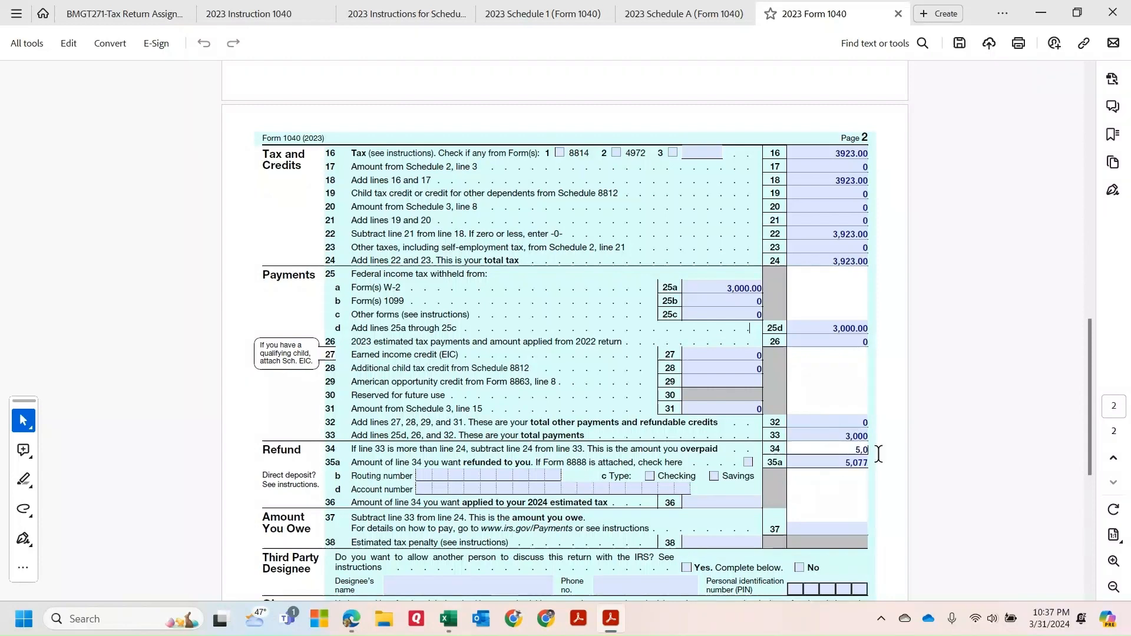
{"action": "key", "text": "BackSpace"}
{"action": "key", "text": "BackSpace"}
{"action": "key", "text": "BackSpace"}
{"action": "key", "text": "Tab"}
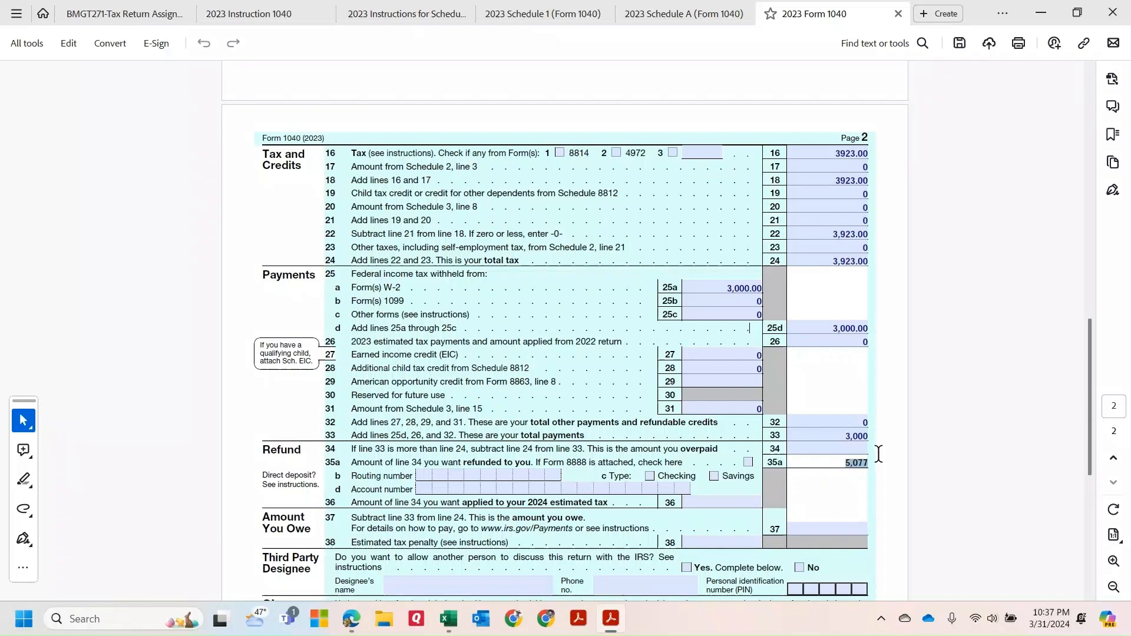
{"action": "key", "text": "BackSpace"}
{"action": "key", "text": "Tab"}
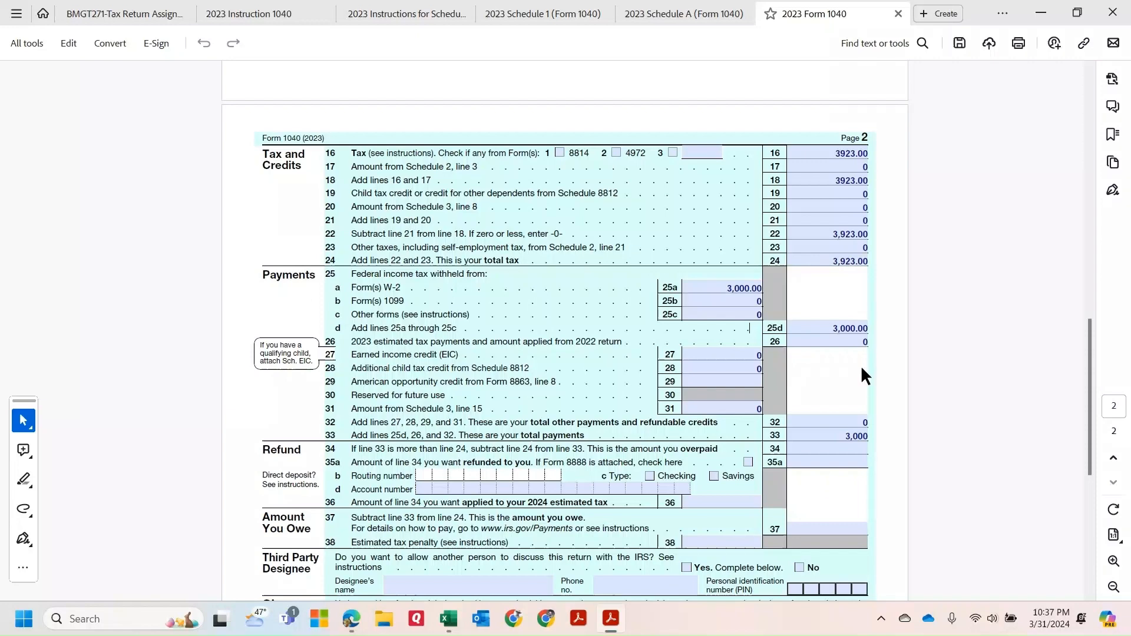
- Enter 923 on line 37 as the amount owed, leaving the overpaid amount on line 34 blank
{"action": "left_click", "coordinate": [859, 434]}
{"action": "left_click", "coordinate": [857, 449]}
{"action": "scroll", "coordinate": [857, 449], "scroll_direction": "down", "scroll_amount": 2}
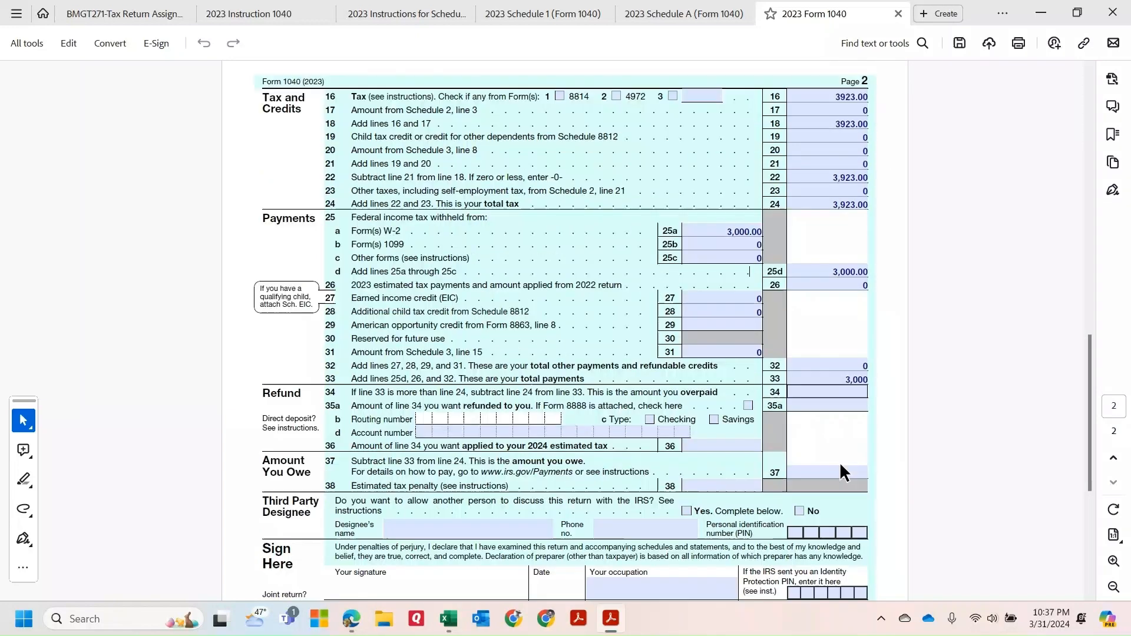
{"action": "left_click", "coordinate": [829, 474]}
{"action": "left_click", "coordinate": [830, 473]}
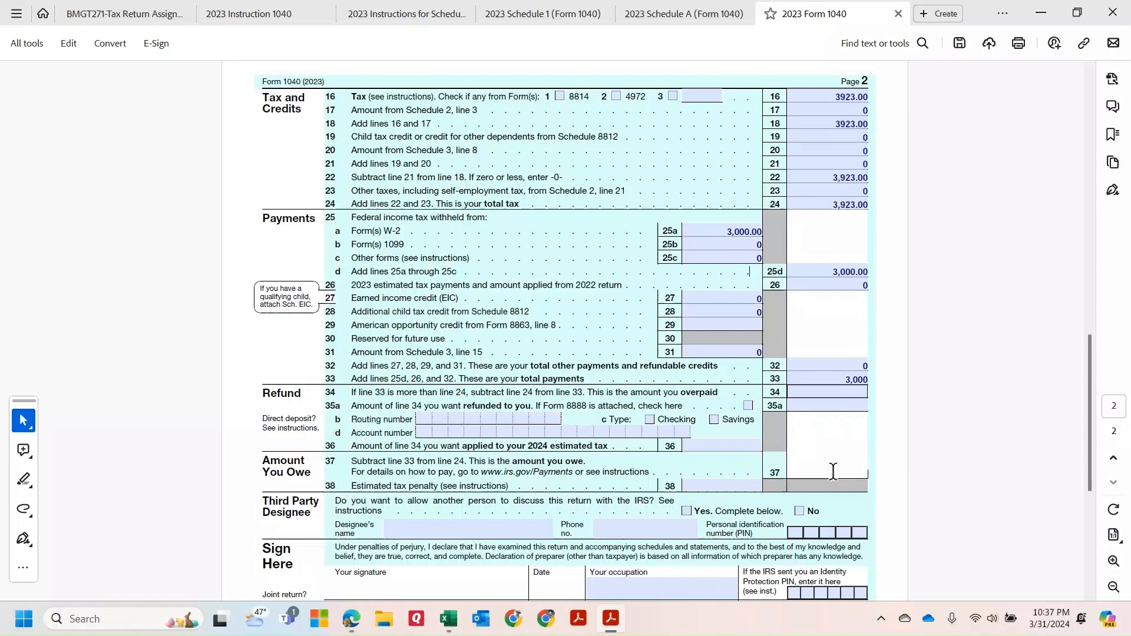
{"action": "left_click", "coordinate": [837, 396]}
{"action": "type", "text": "9"}
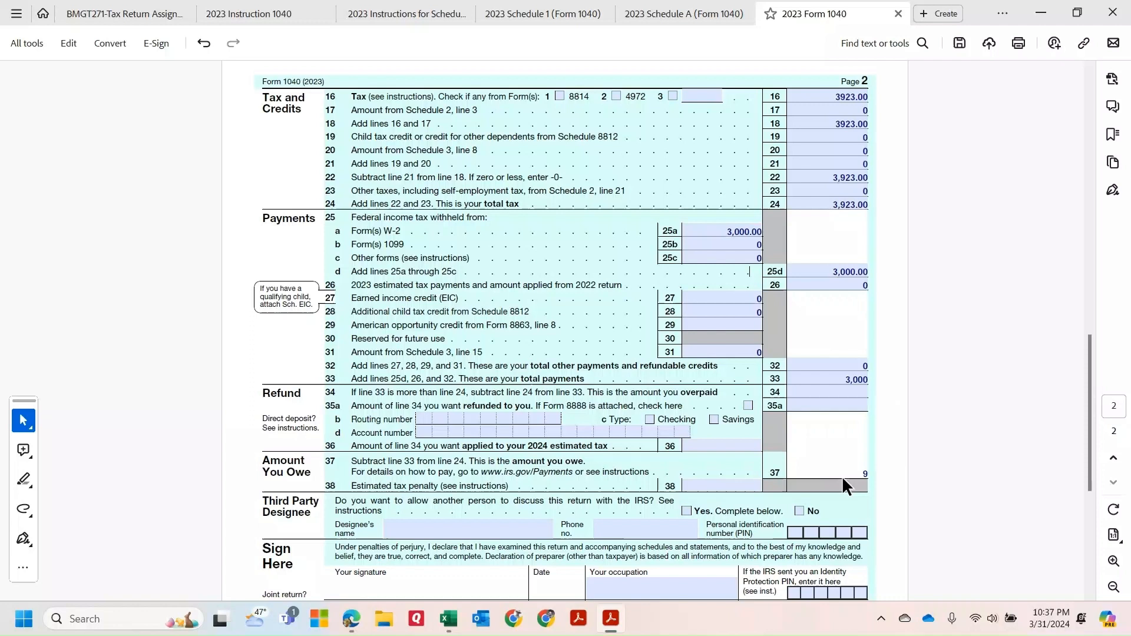
{"action": "type", "text": "23"}
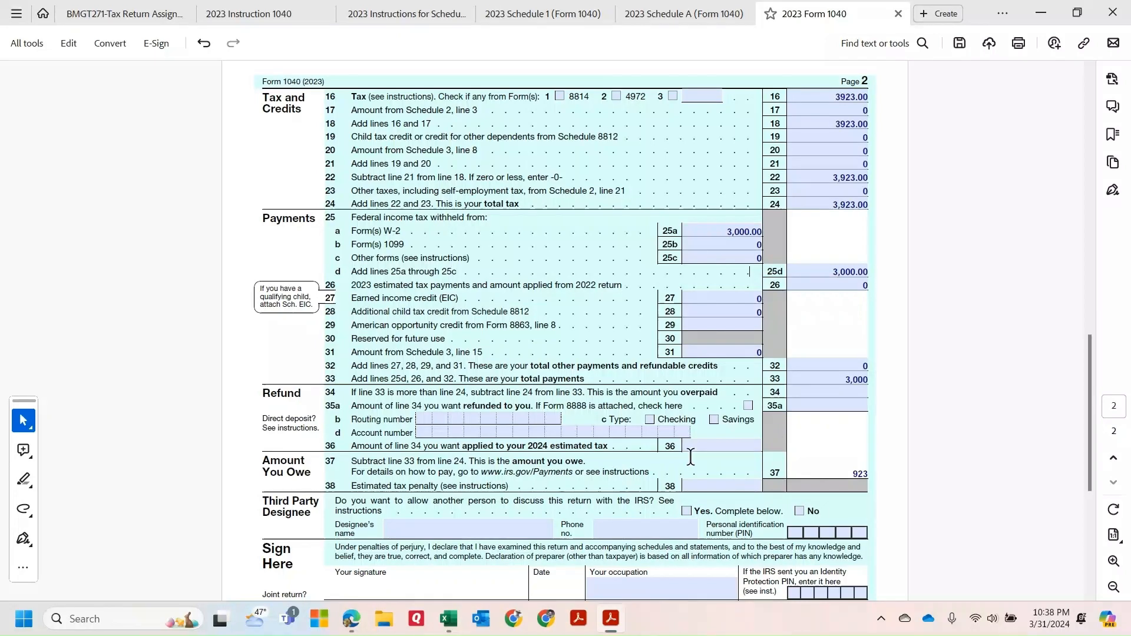
- Switch to the Excel workbook and enter 923 as the TAX DUE result in Part 3 of the Wks4 Income and Taxes worksheet
{"action": "scroll", "coordinate": [690, 457], "scroll_direction": "down", "scroll_amount": 3}
{"action": "scroll", "coordinate": [642, 457], "scroll_direction": "down", "scroll_amount": 3}
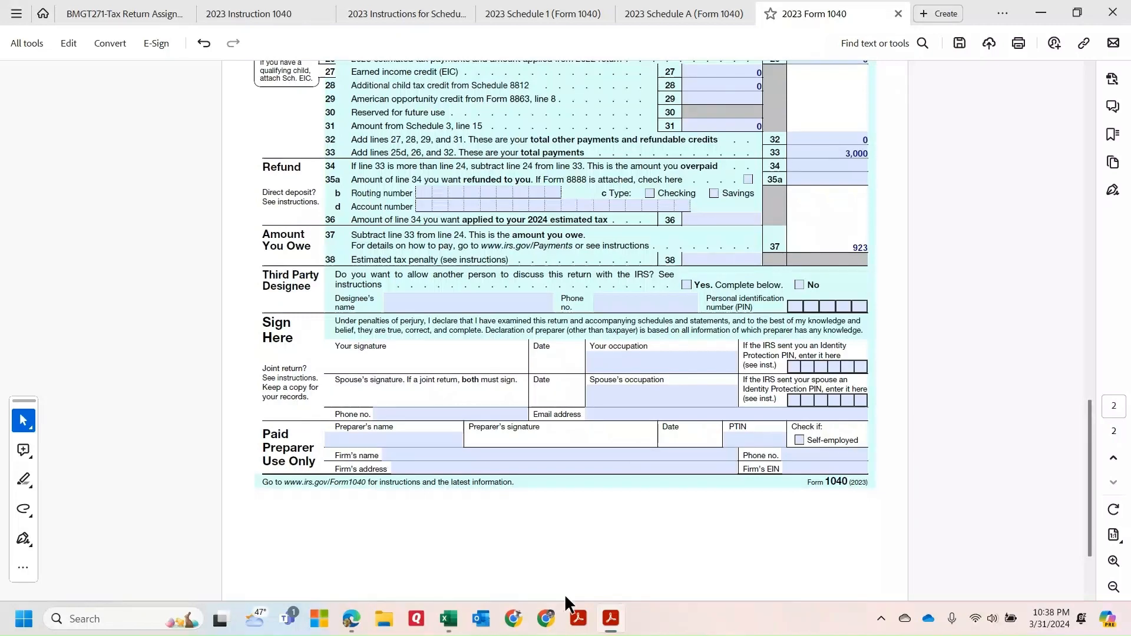
{"action": "left_click", "coordinate": [447, 619]}
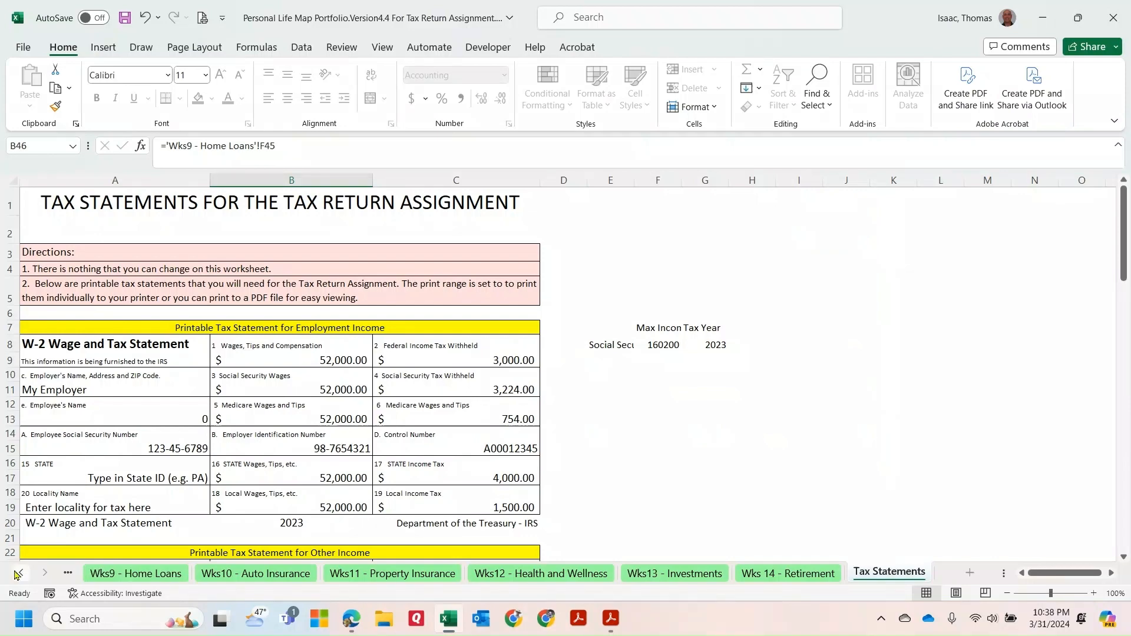
{"action": "left_click", "coordinate": [17, 575]}
{"action": "left_click", "coordinate": [17, 574]}
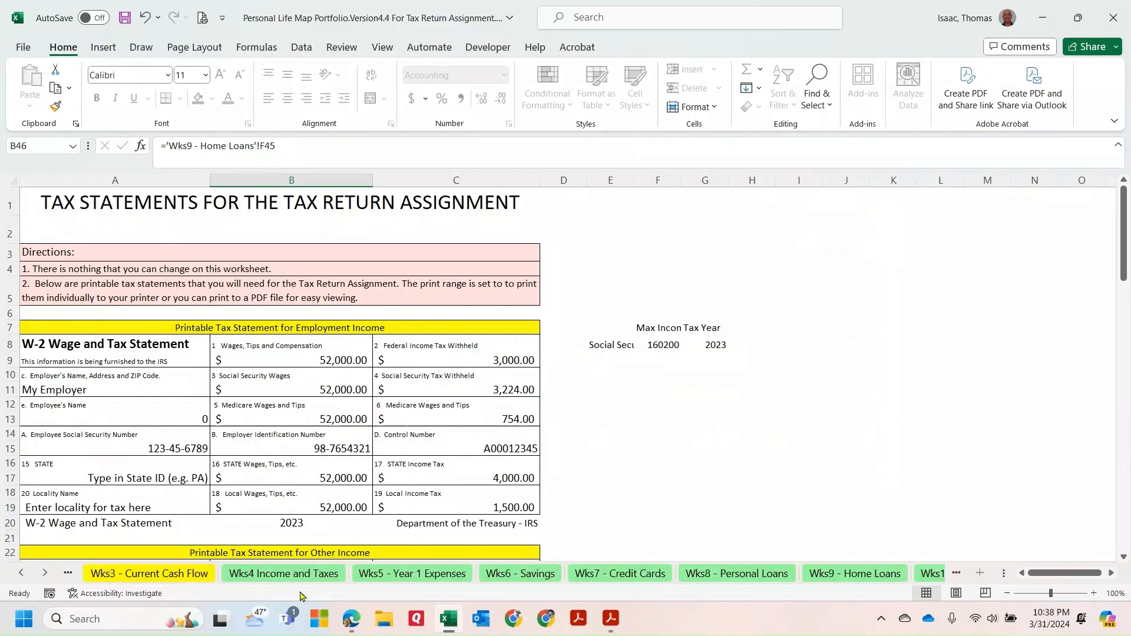
{"action": "left_click", "coordinate": [286, 573]}
{"action": "scroll", "coordinate": [325, 492], "scroll_direction": "down", "scroll_amount": 4}
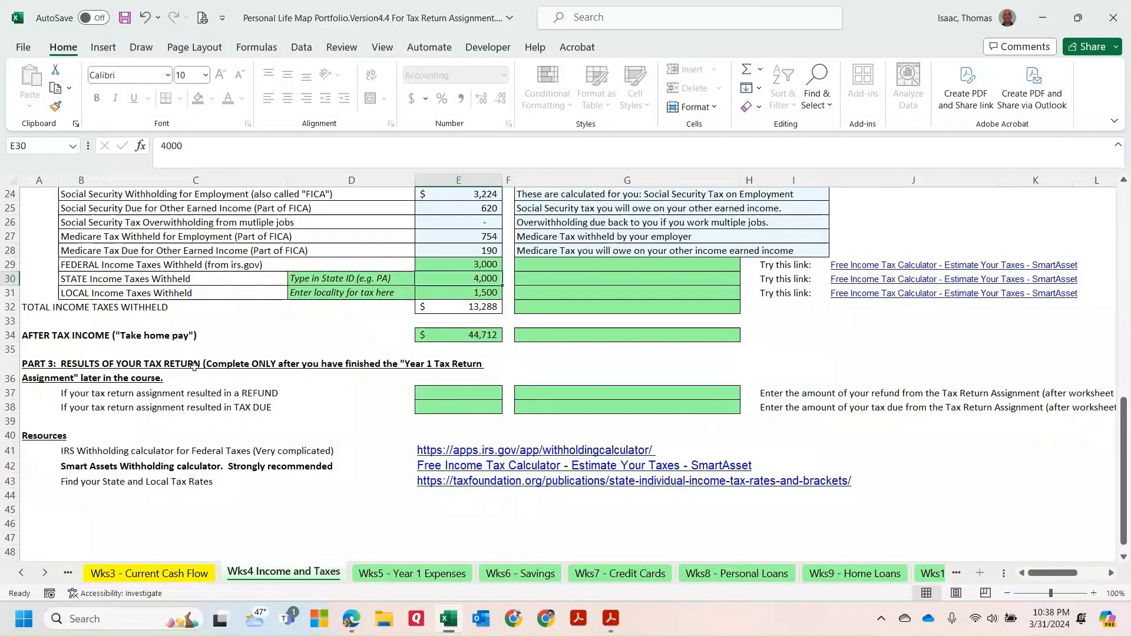
{"action": "left_click", "coordinate": [477, 409]}
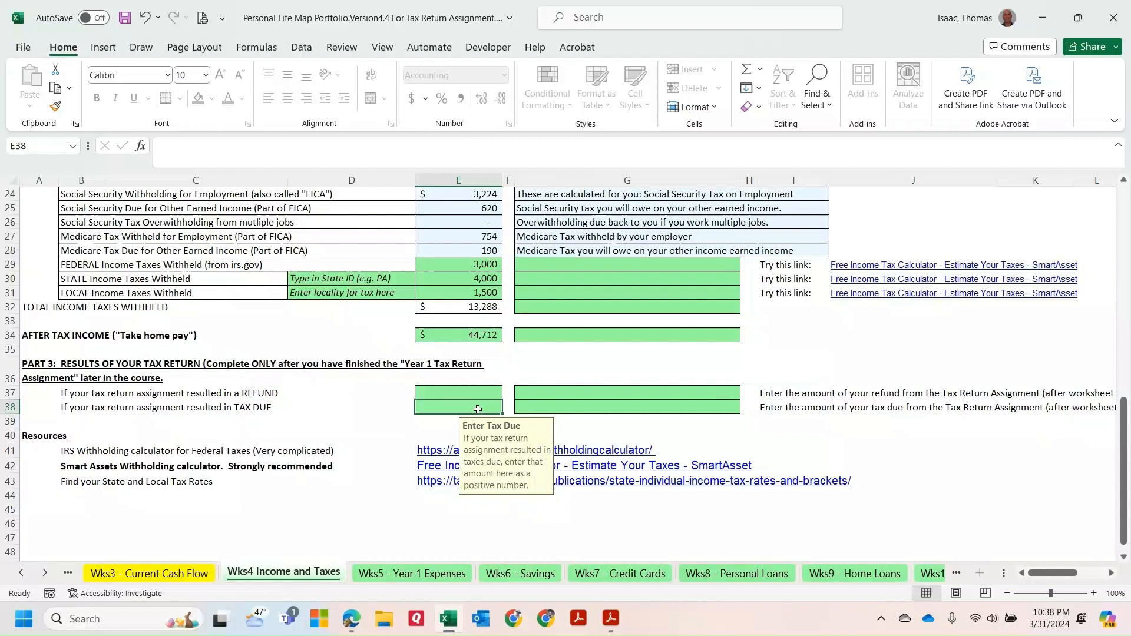
{"action": "type", "text": "923"}
{"action": "key", "text": "Return"}
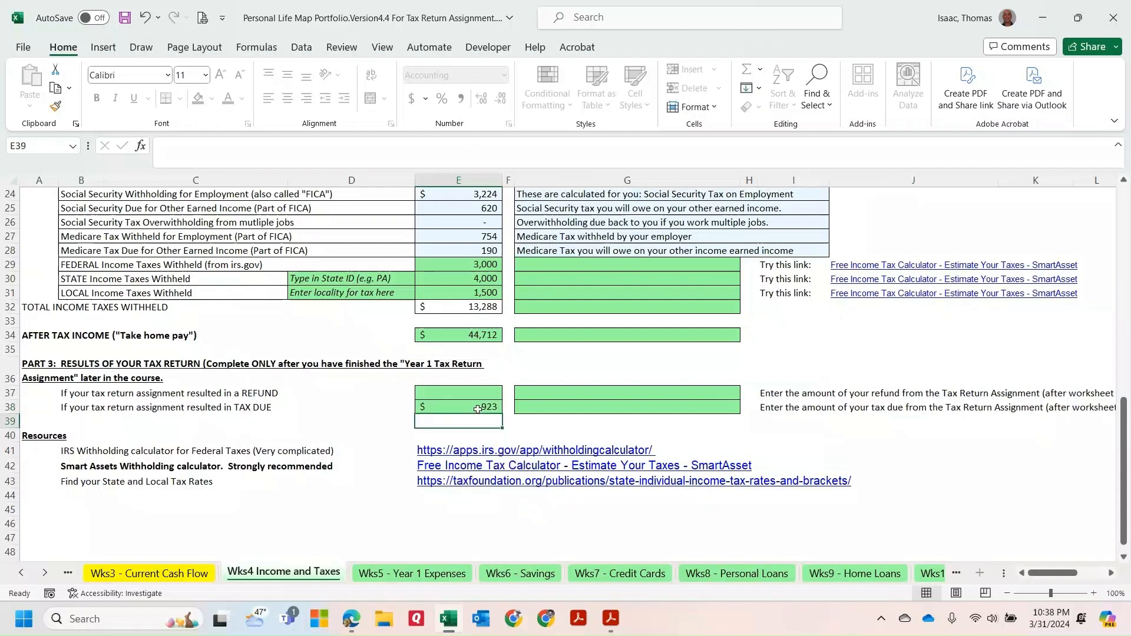
- Open the Summary worksheet and examine the annual taxes, including the Tax Due or (Refund) from Tax Return line
{"action": "left_click", "coordinate": [22, 577]}
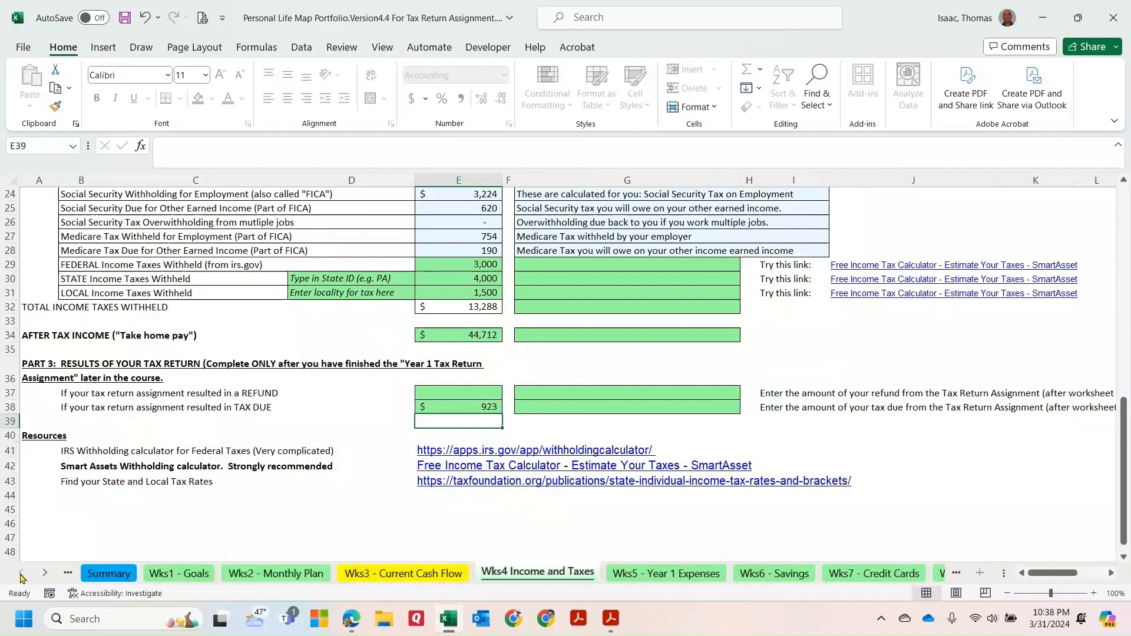
{"action": "left_click", "coordinate": [112, 574]}
{"action": "scroll", "coordinate": [346, 460], "scroll_direction": "down", "scroll_amount": 3}
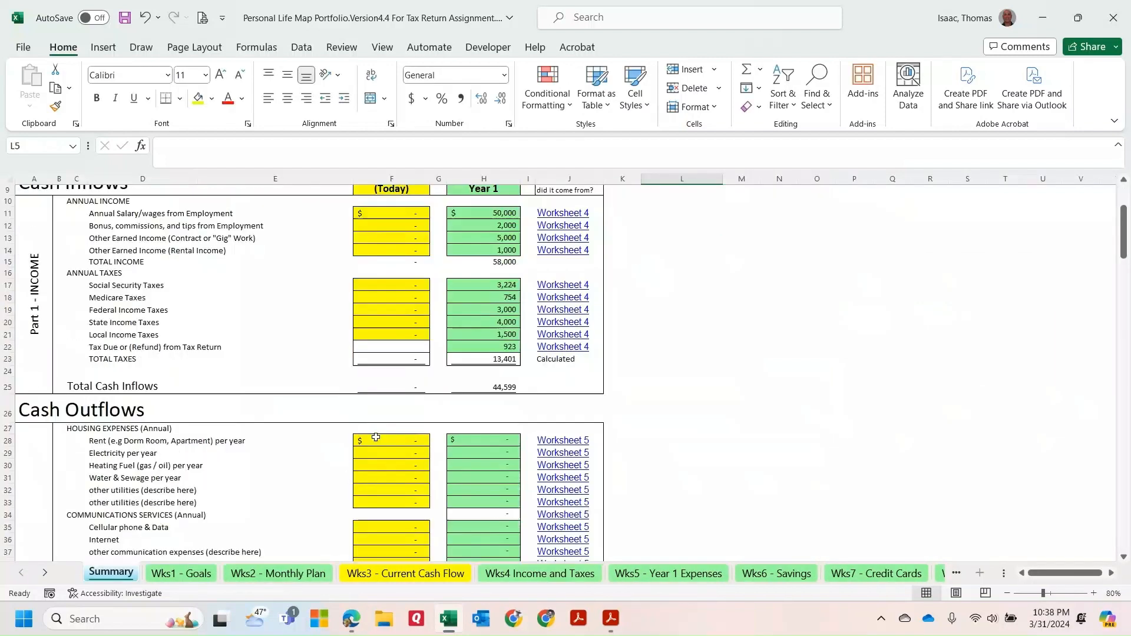